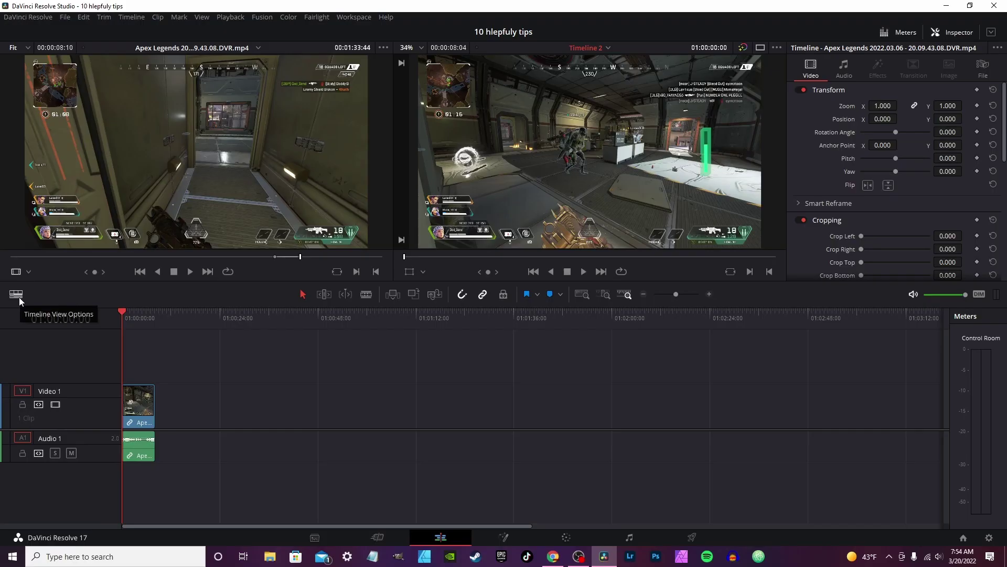
- Enable Stacked Timelines and add a new empty timeline tab beside Timeline 2
left_click(16, 295)
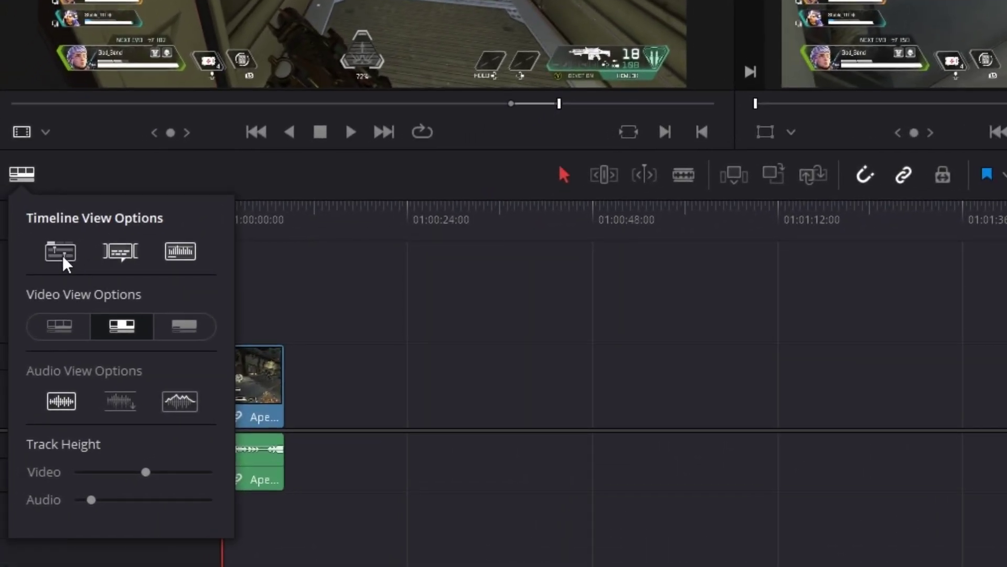
left_click(62, 255)
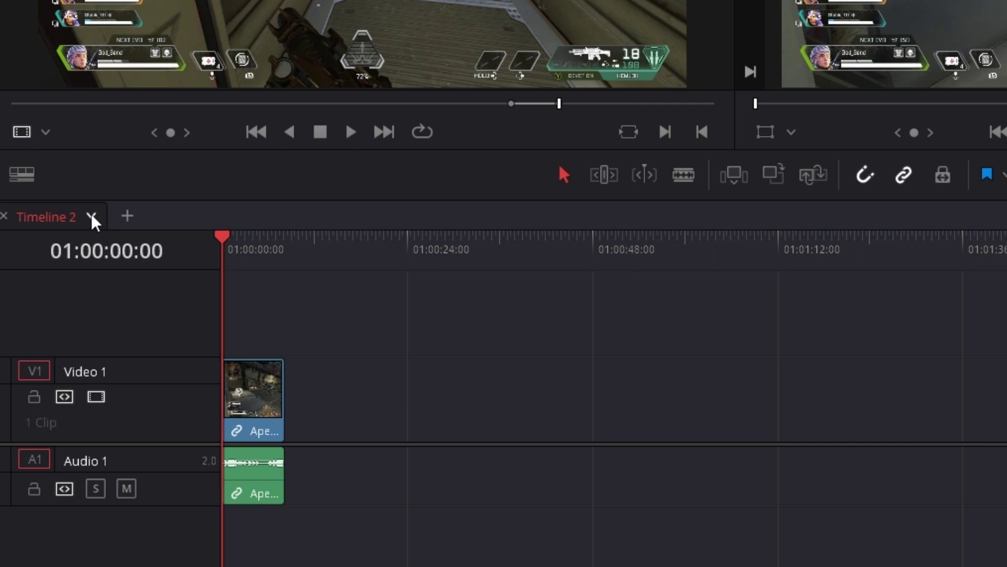
left_click(92, 217)
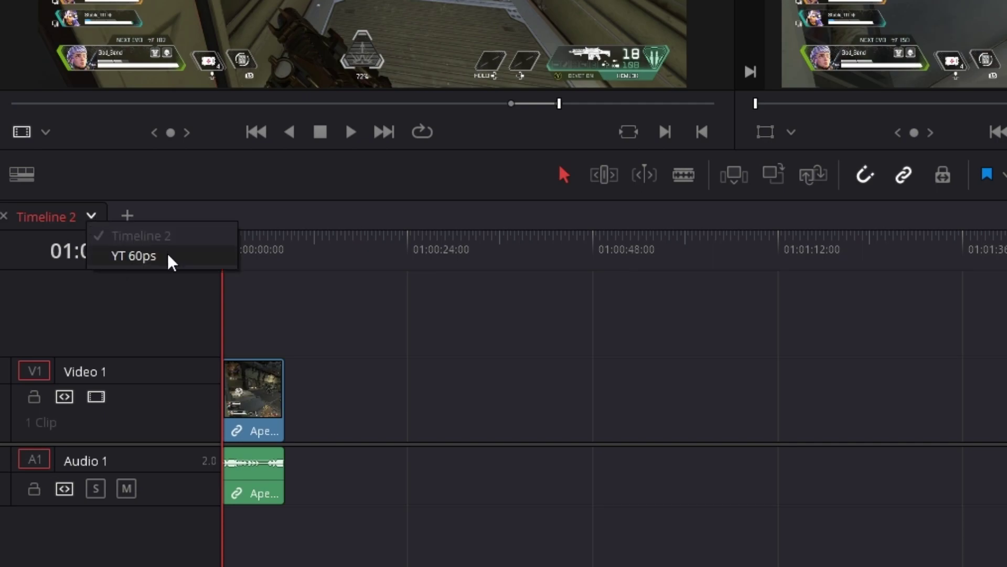
left_click(122, 222)
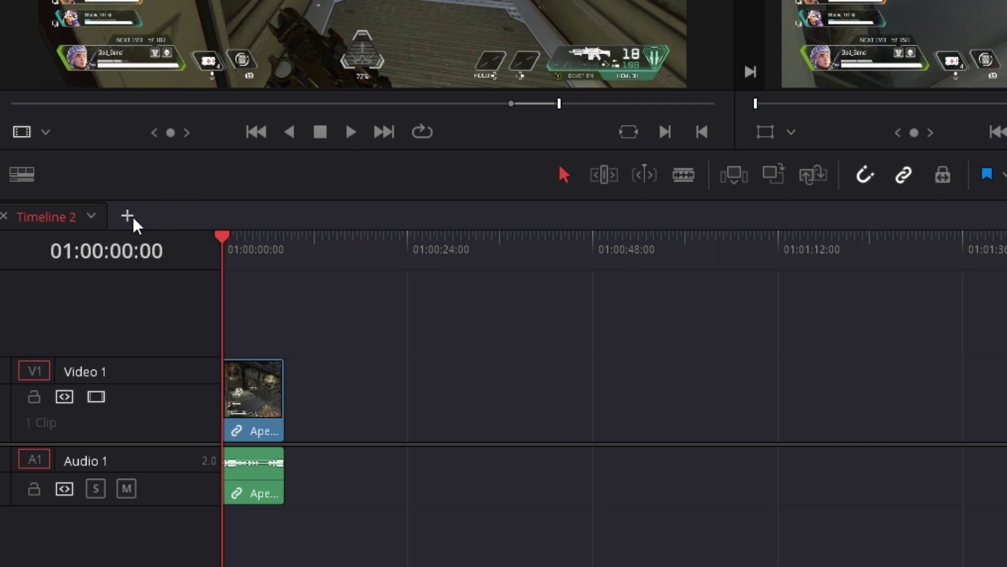
left_click(127, 216)
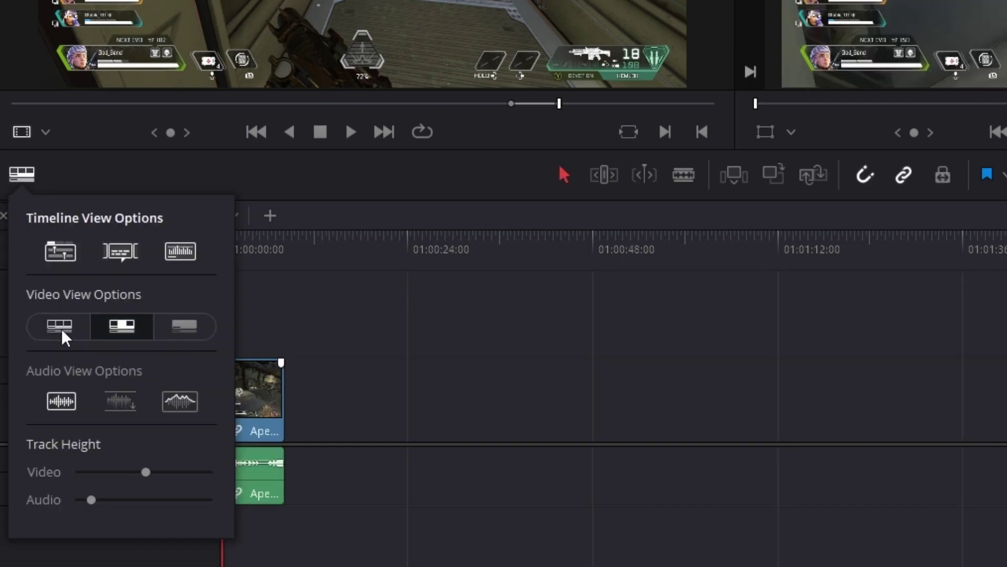
- Switch the video clips to filmstrip view, then back to single thumbnails
left_click(62, 329)
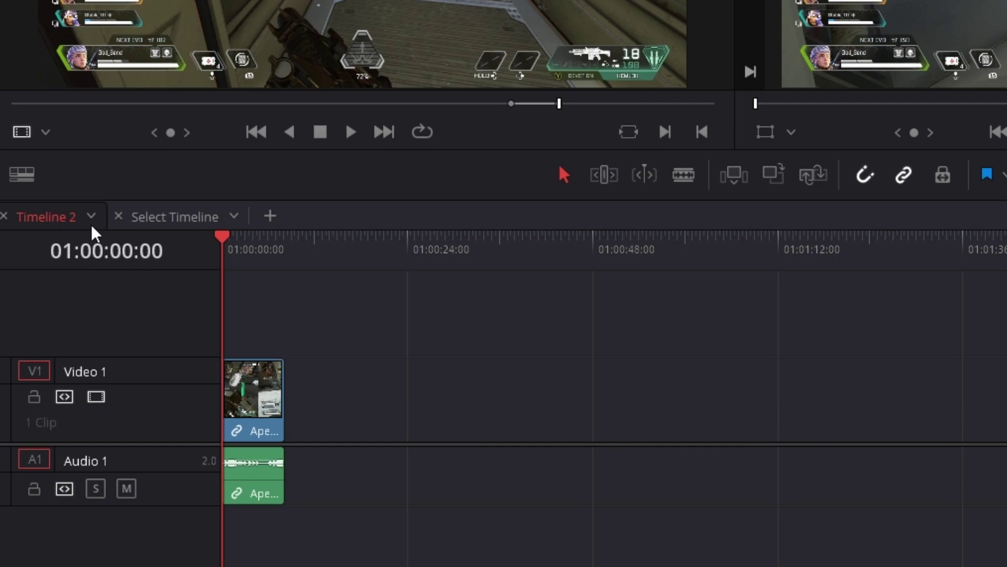
left_click(29, 180)
left_click(122, 322)
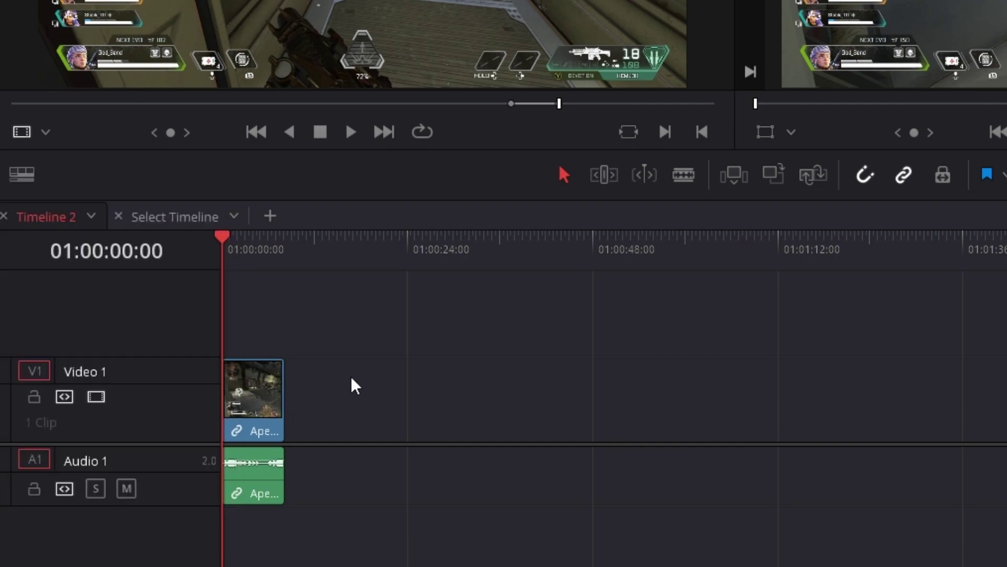
scroll(289, 401, "up", 6)
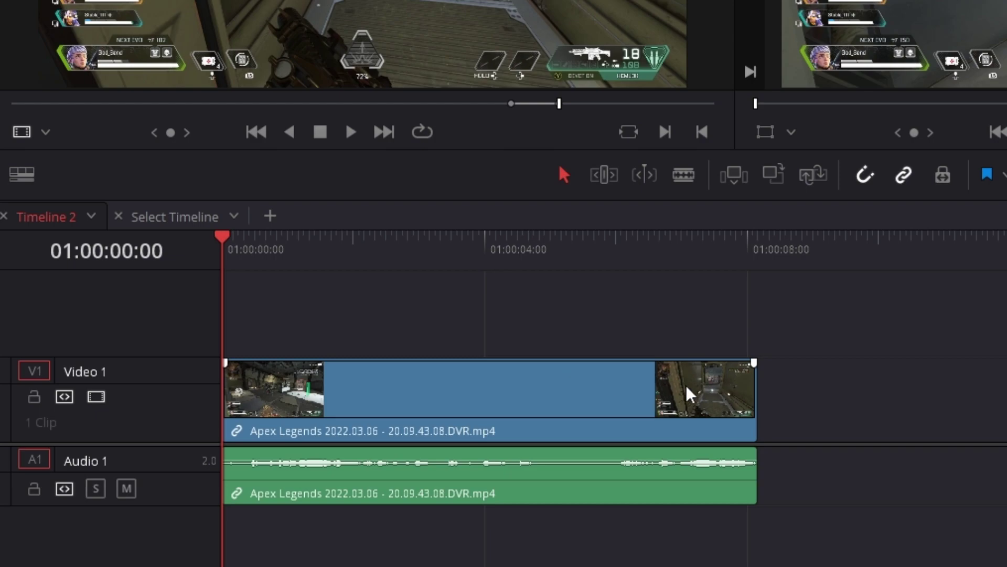
- Preview the filmstrip view while scrubbing, then settle on clips with no thumbnails
left_click(21, 173)
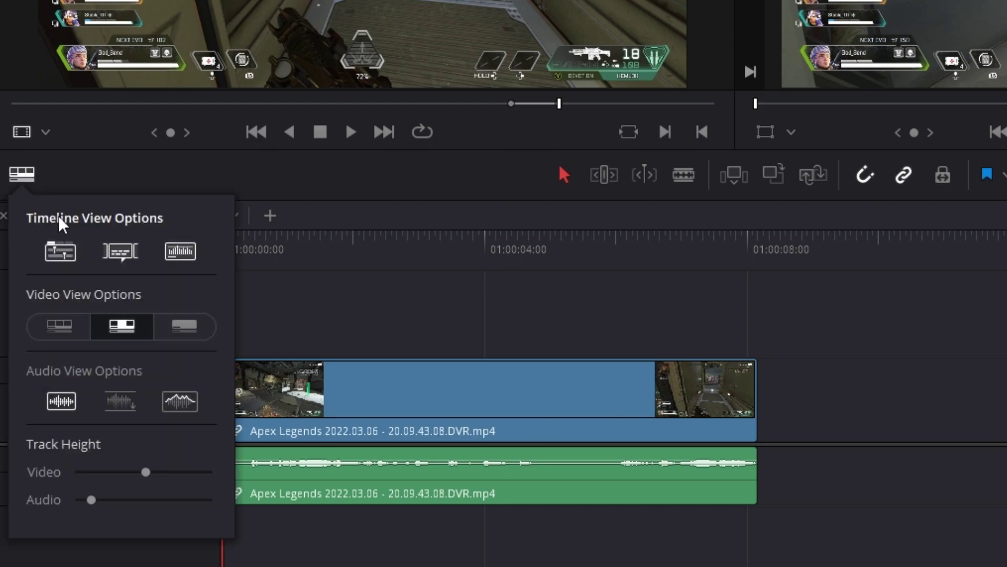
left_click(60, 326)
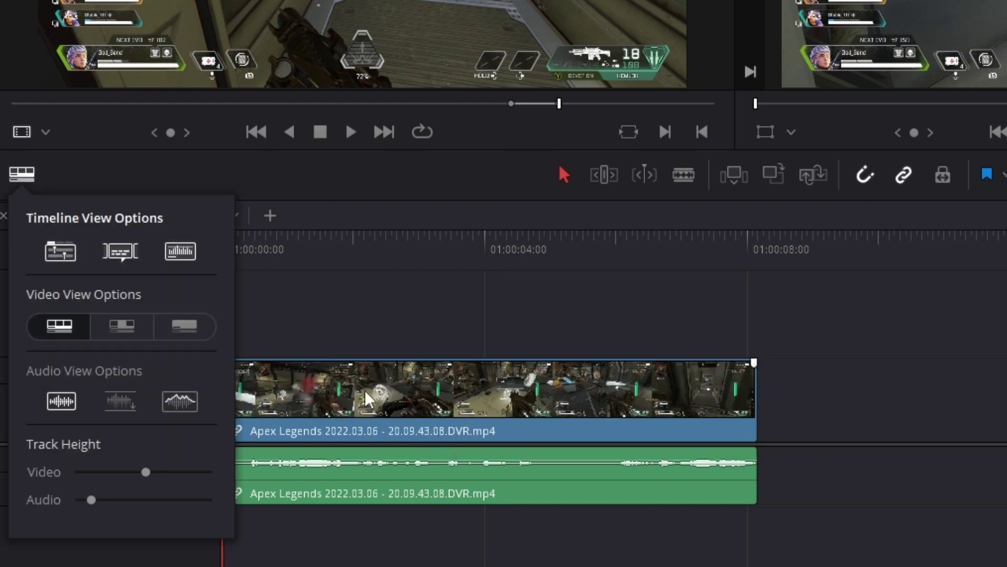
left_click(247, 346)
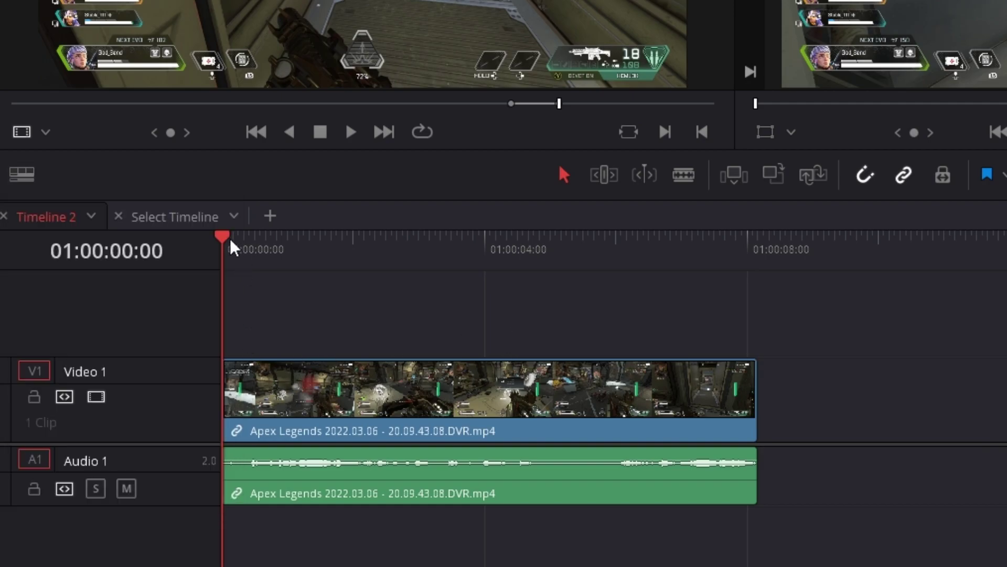
left_click_drag(231, 244, 624, 271)
left_click(21, 174)
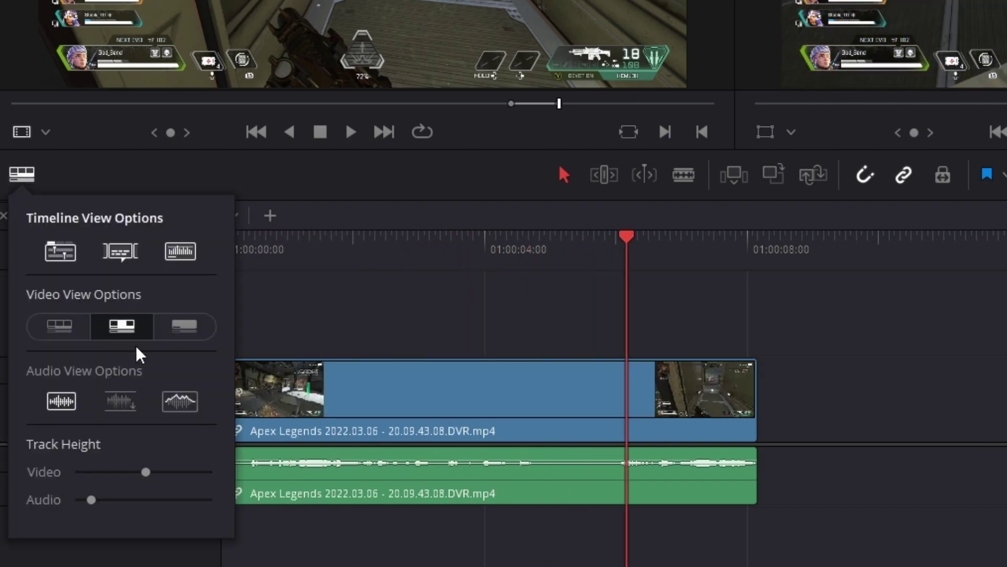
left_click(184, 325)
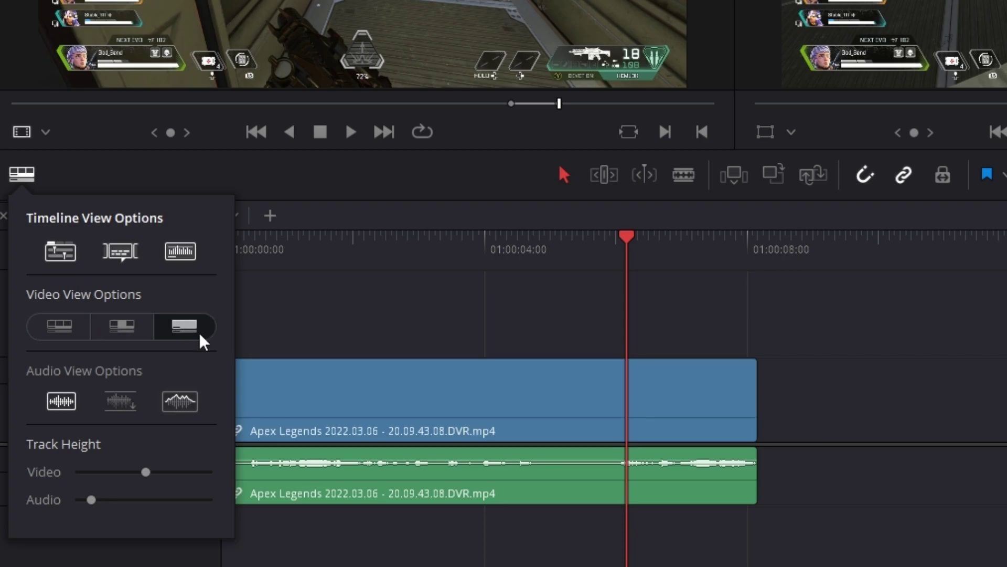
left_click(568, 312)
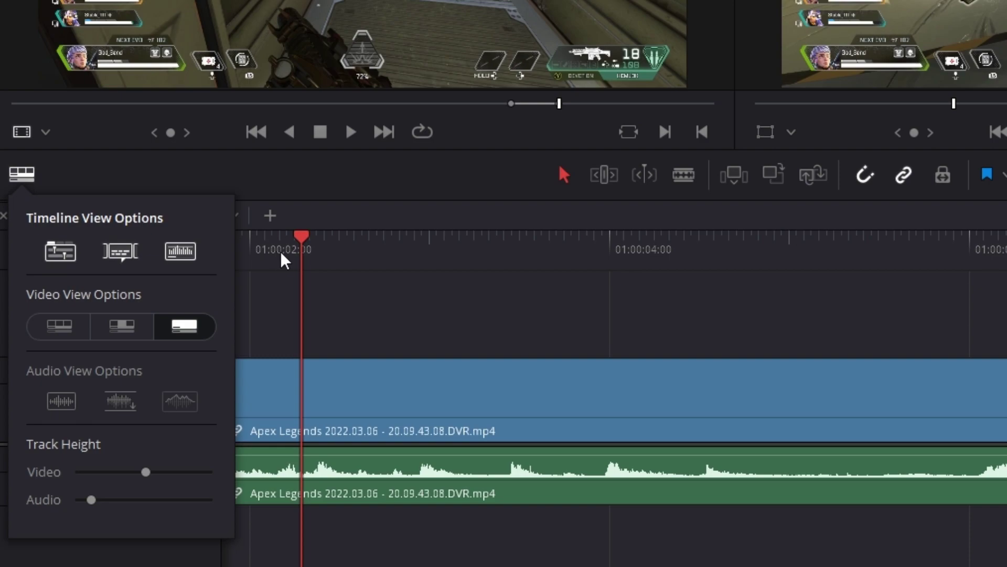
- Try the non-rectified, full and rectified audio waveforms, ending on the centred full waveform
left_click(297, 240)
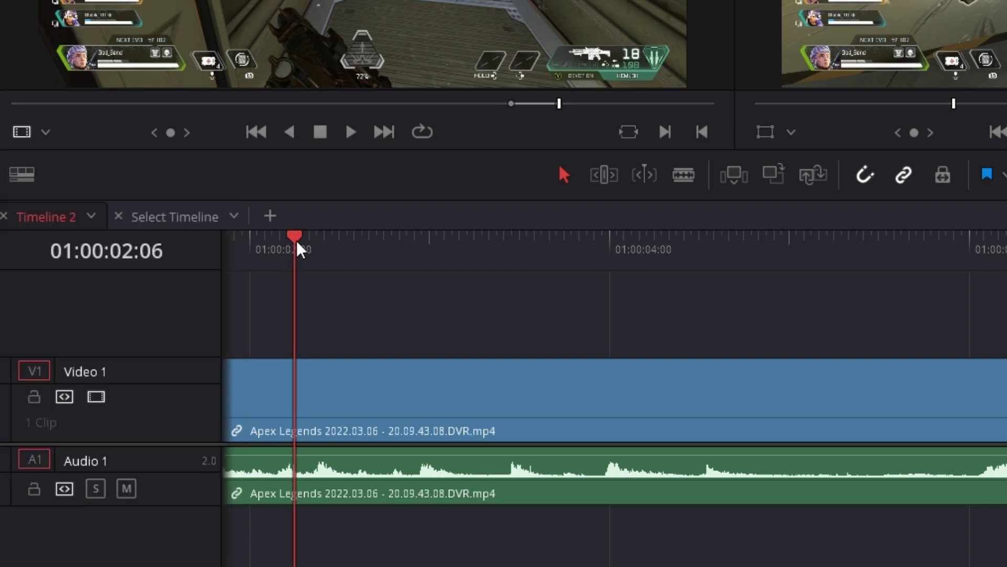
left_click(31, 172)
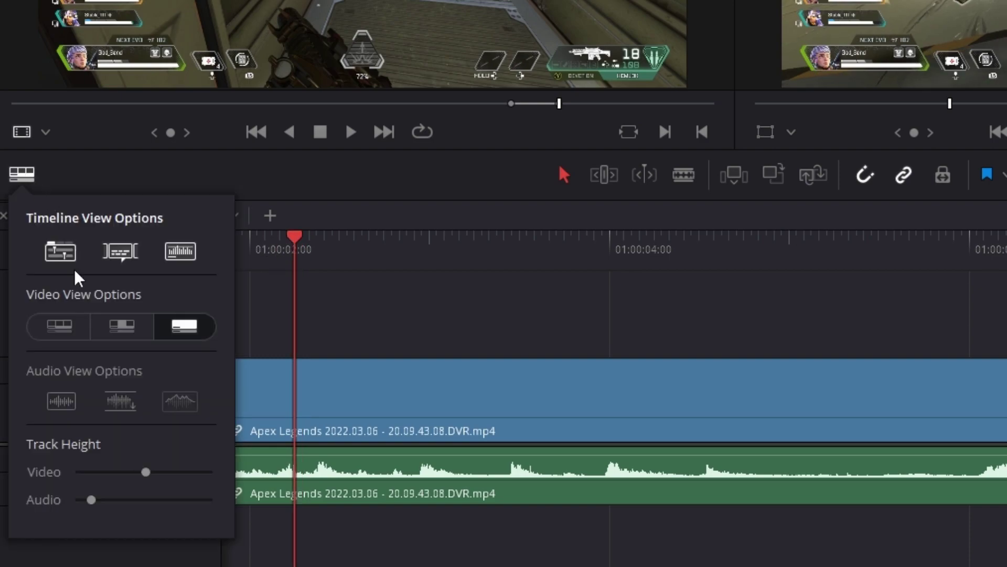
left_click(69, 398)
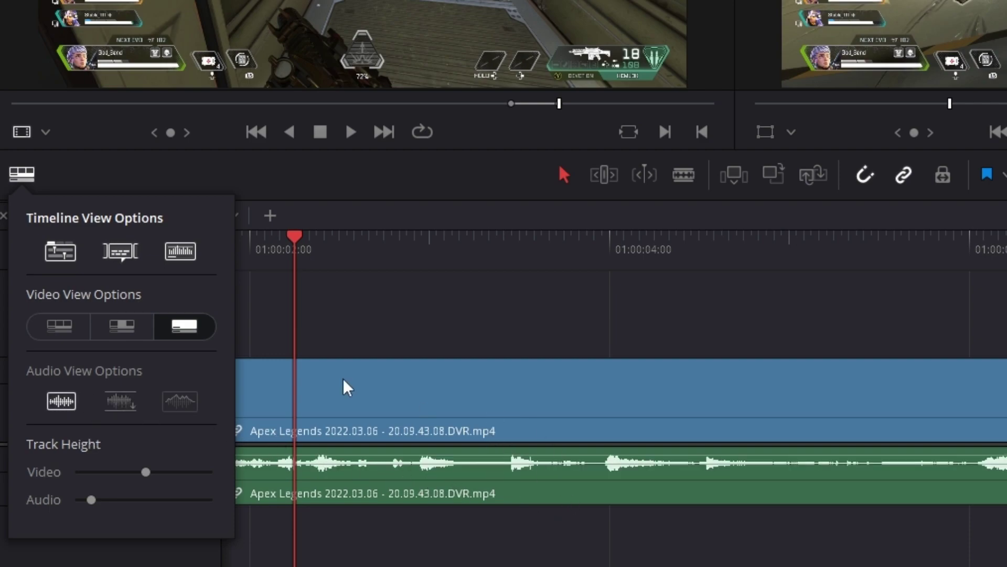
left_click(128, 398)
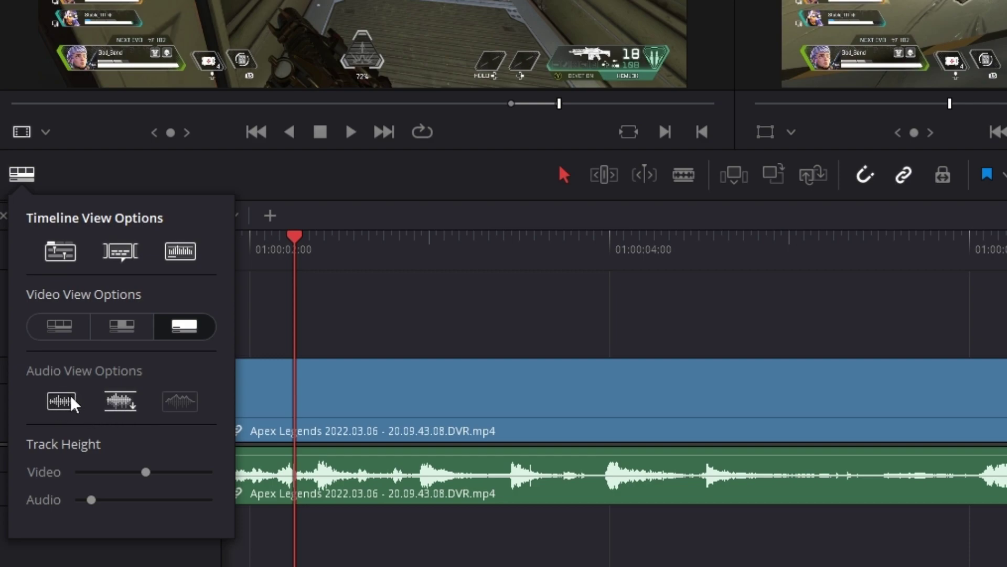
left_click(54, 401)
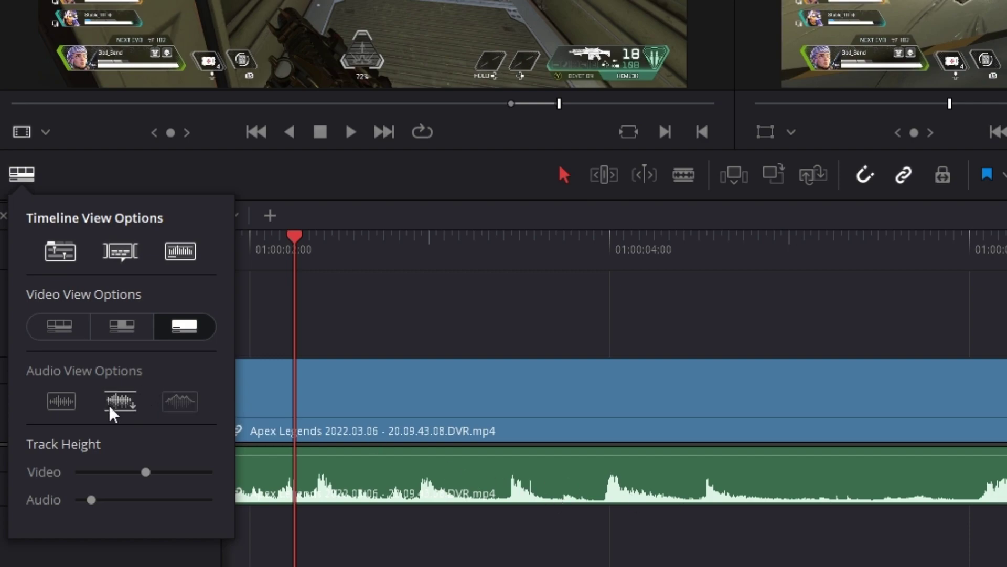
left_click(55, 403)
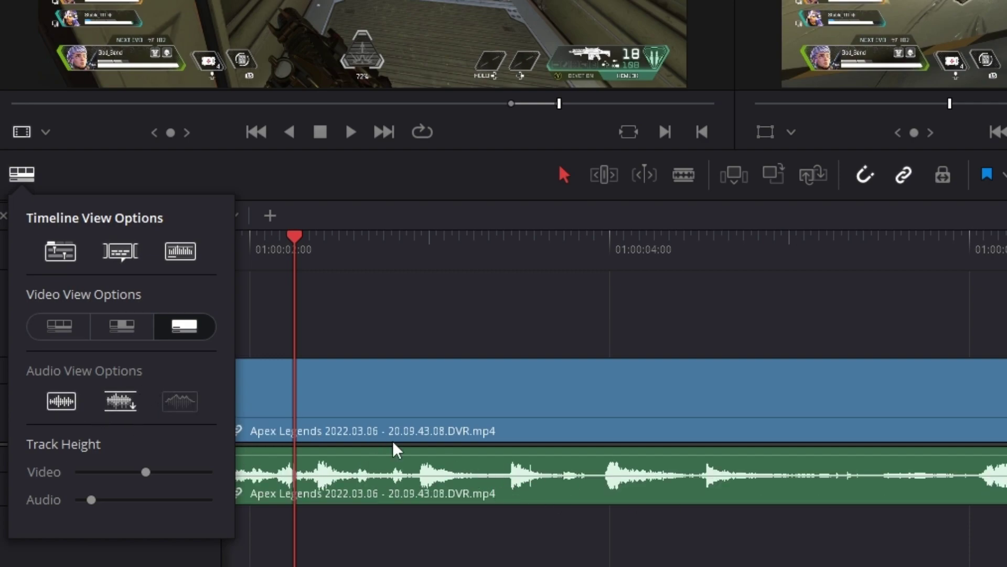
- Toggle the waveform border on and off, then shorten the video track height
left_click(178, 410)
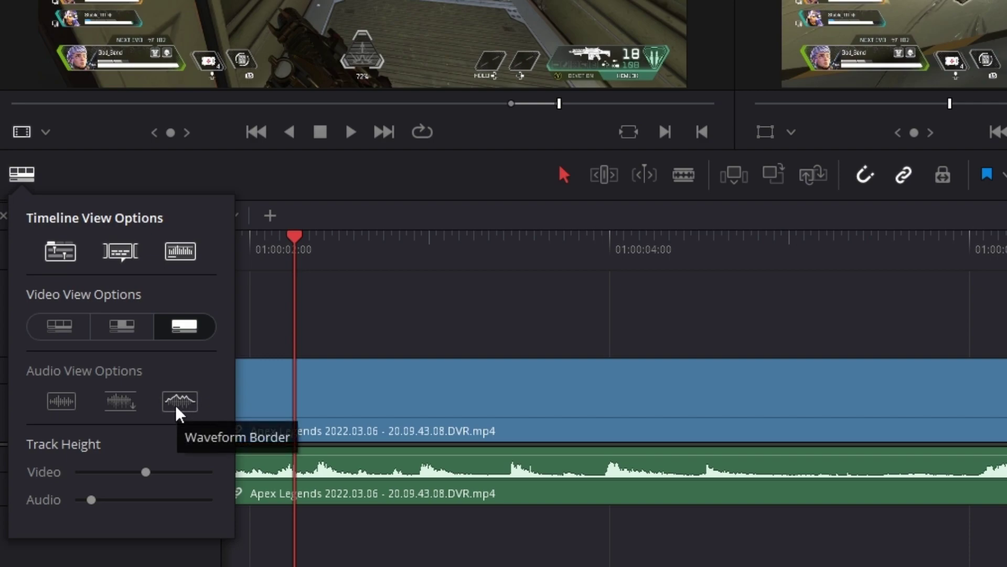
left_click(175, 404)
left_click_drag(145, 472, 118, 499)
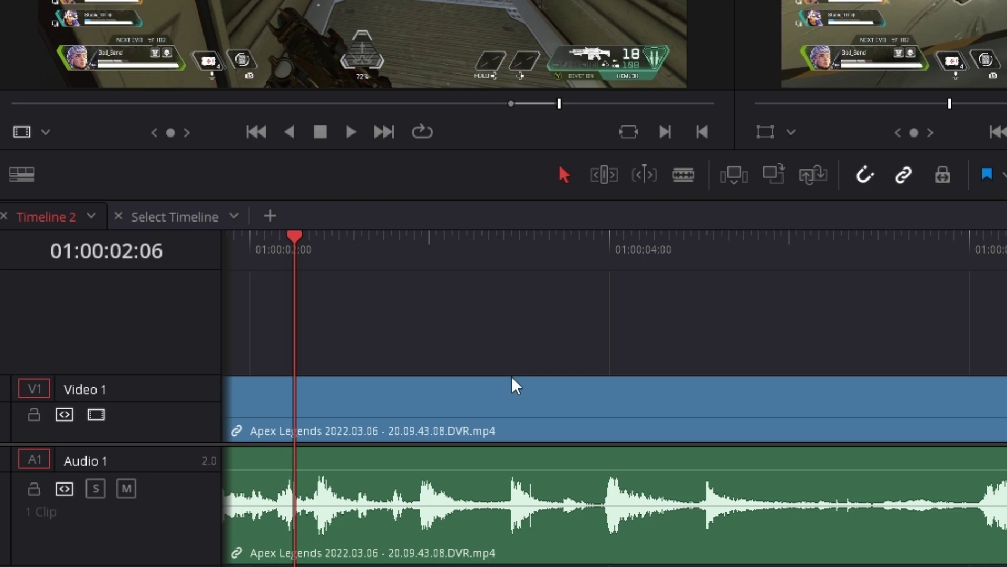
- Hide the timeline tabs and compact the tracks
scroll(511, 376, "up", 4)
scroll(511, 376, "down", 6)
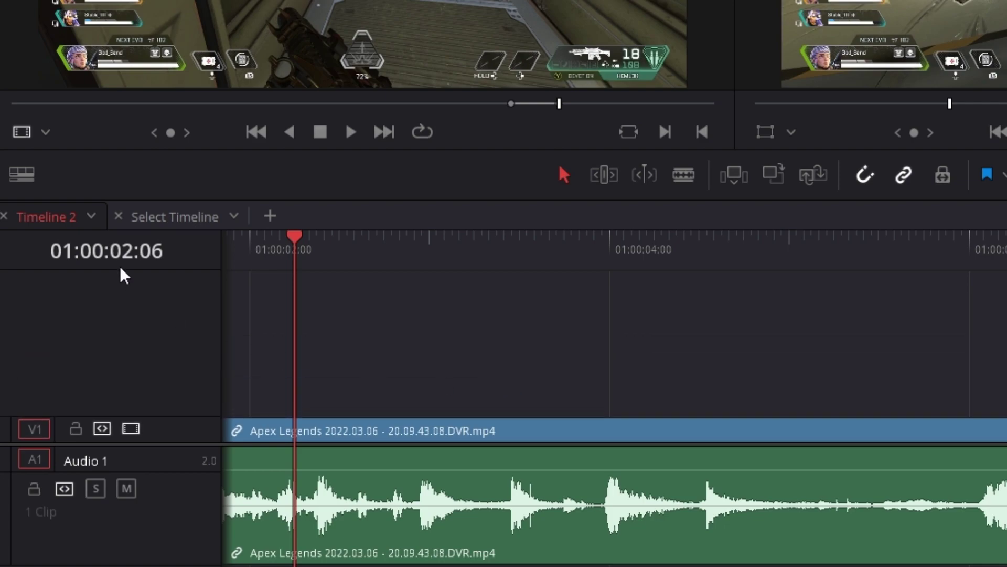
scroll(417, 399, "up", 3)
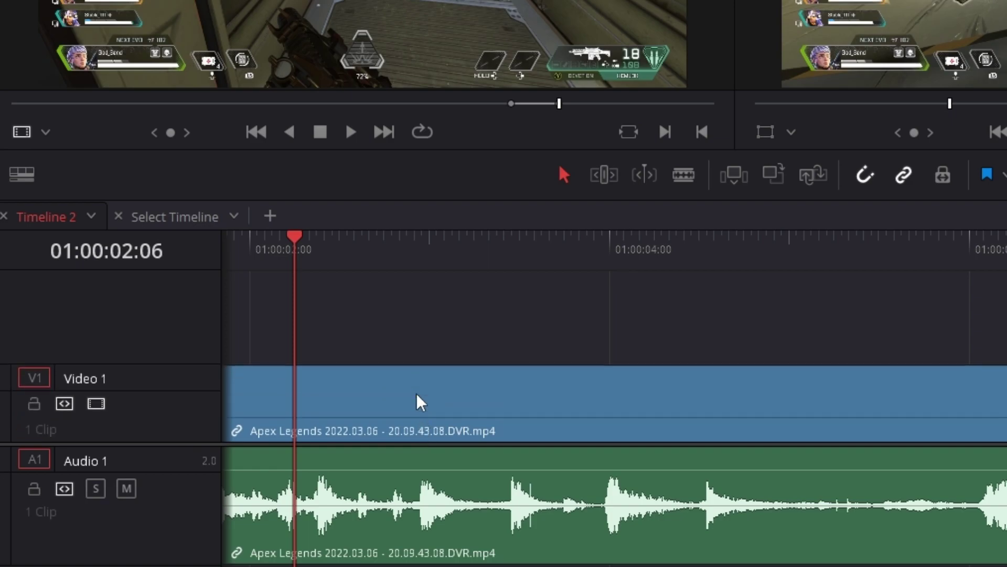
left_click(36, 178)
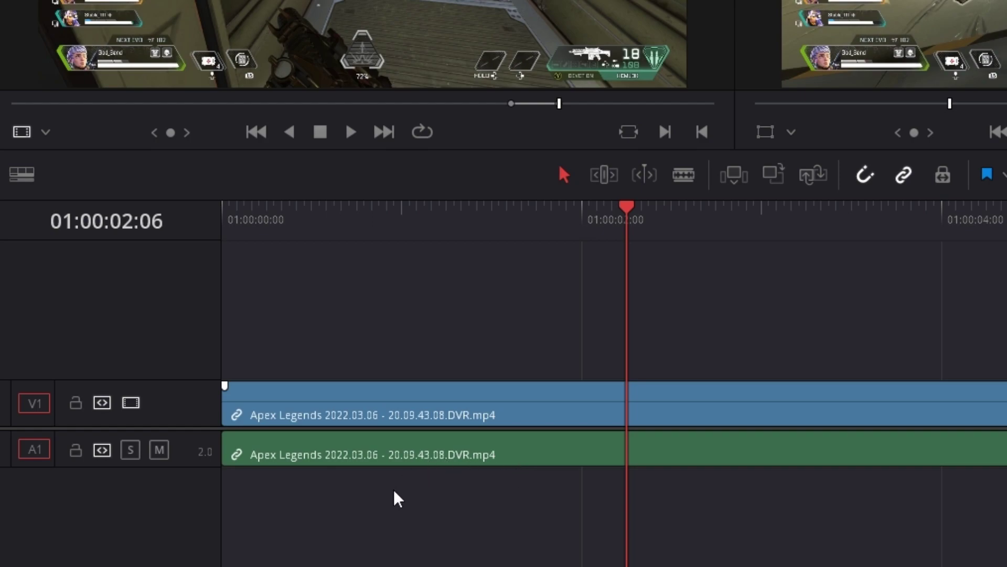
- Resize the tracks and add a marker at about 01:00:02:05
scroll(394, 489, "up", 5)
scroll(399, 502, "up", 3)
left_click(498, 223)
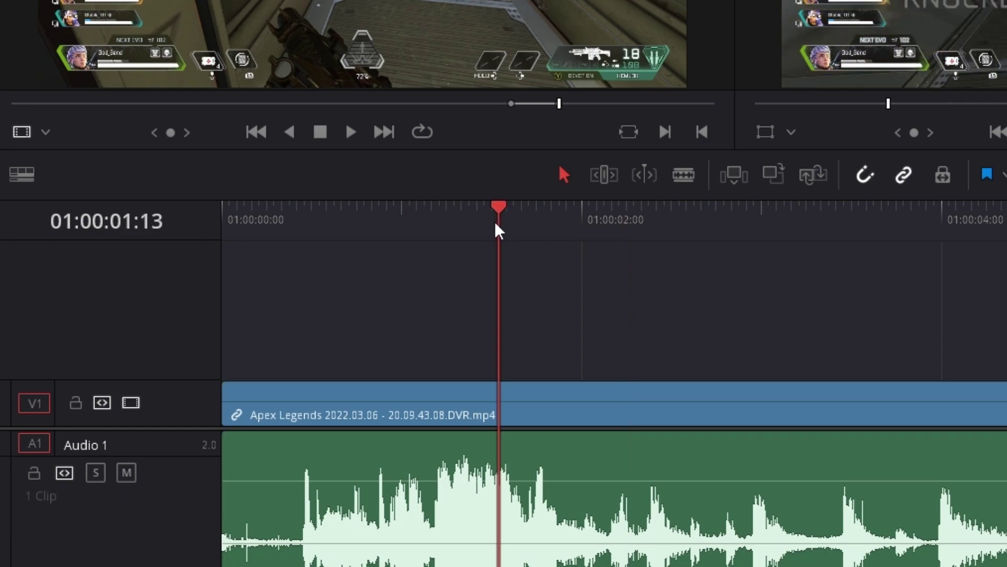
left_click_drag(546, 213, 752, 222)
key("m")
key("m")
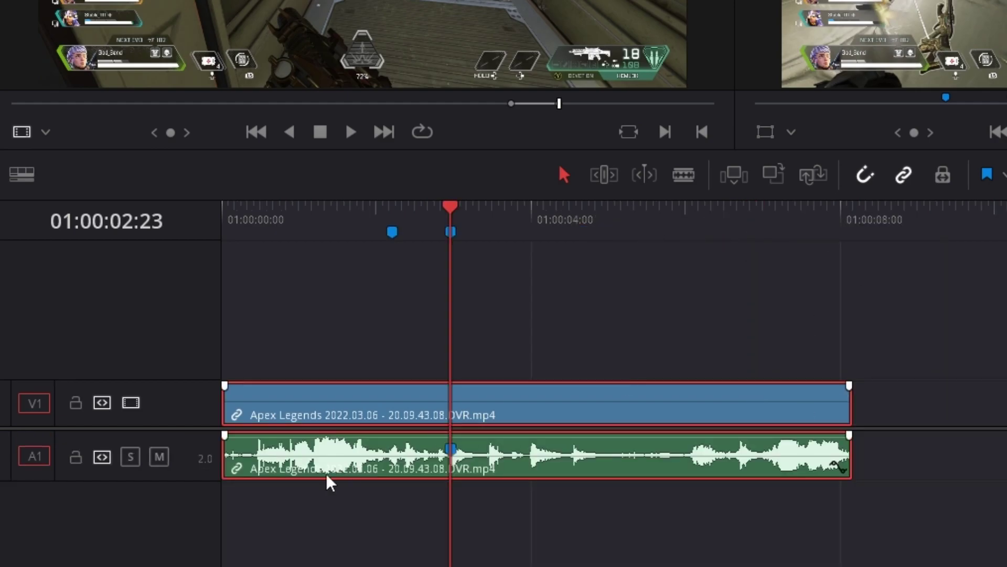
- Zoom the timeline out and back in, panning until the Apex Legends clip fills the track width
mouse_move(688, 293)
left_mouse_down()
mouse_move(671, 295)
mouse_move(692, 295)
left_mouse_up()
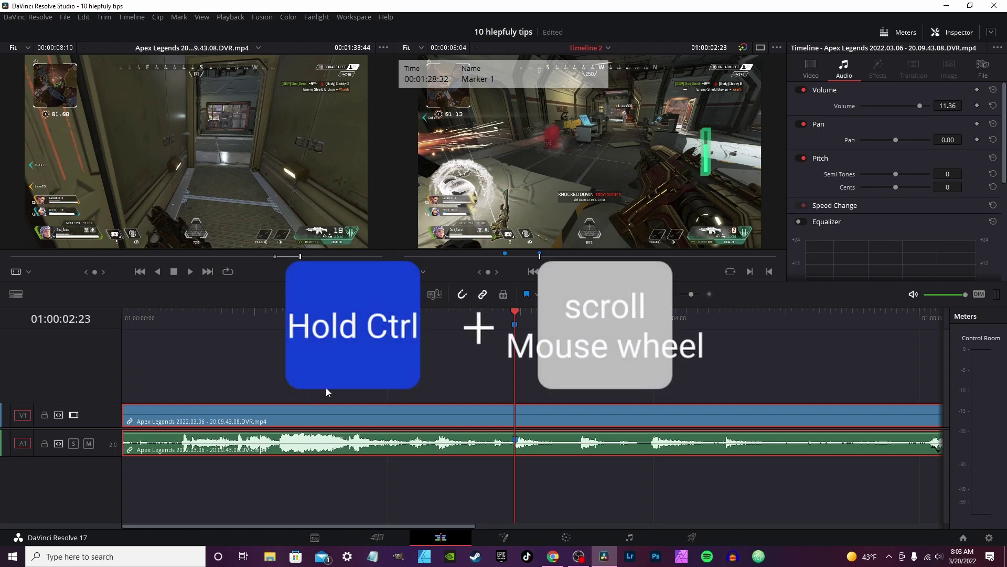
scroll(297, 402, "up", 5)
scroll(308, 402, "down", 3)
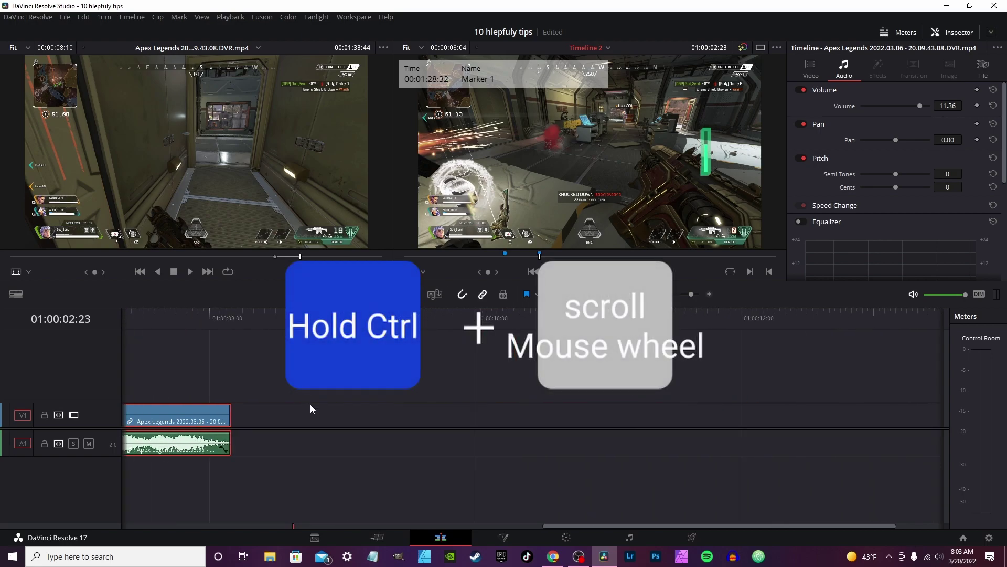
scroll(310, 405, "up", 6)
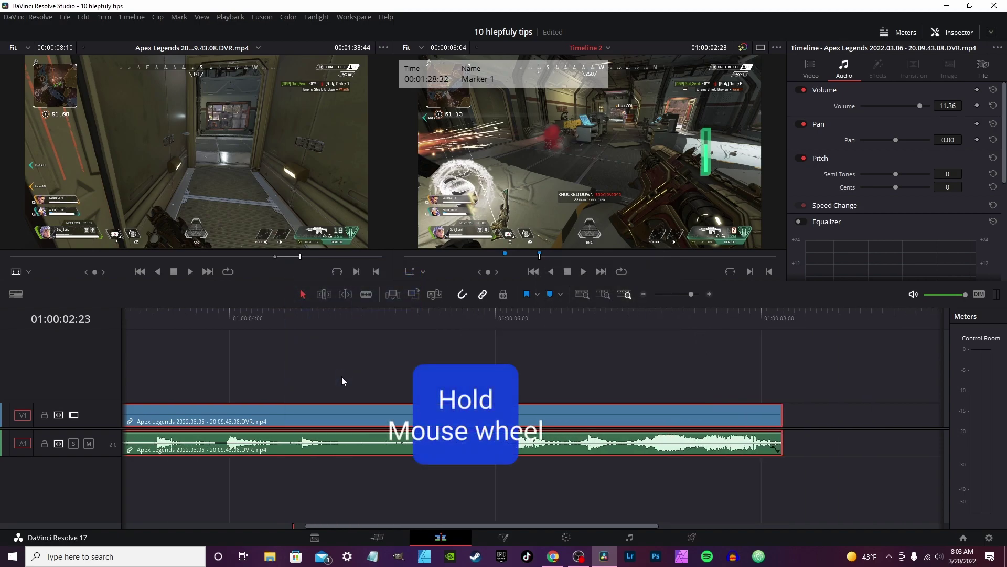
left_click_drag(342, 376, 171, 386)
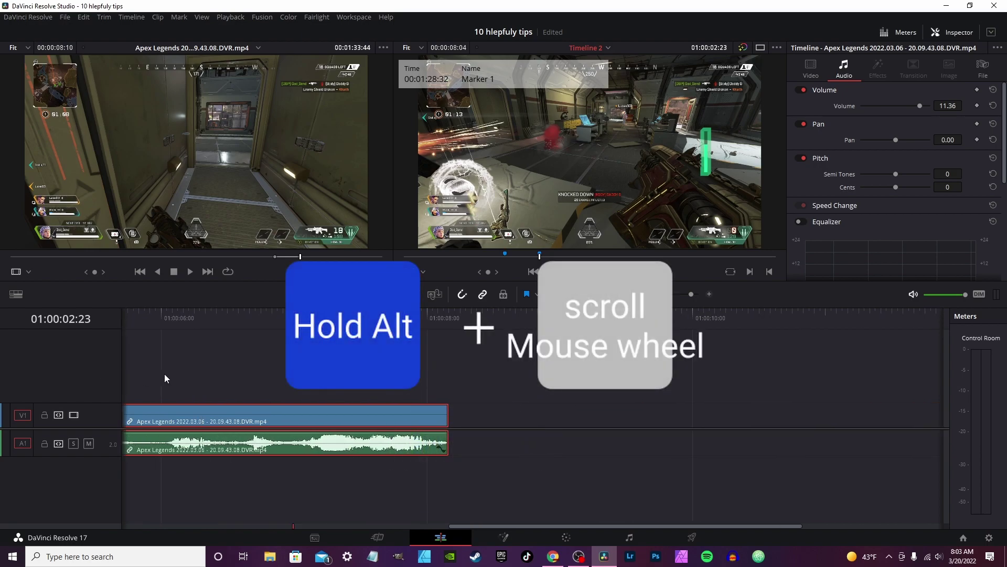
scroll(214, 386, "down", 6)
scroll(208, 401, "up", 4)
scroll(206, 394, "down", 5)
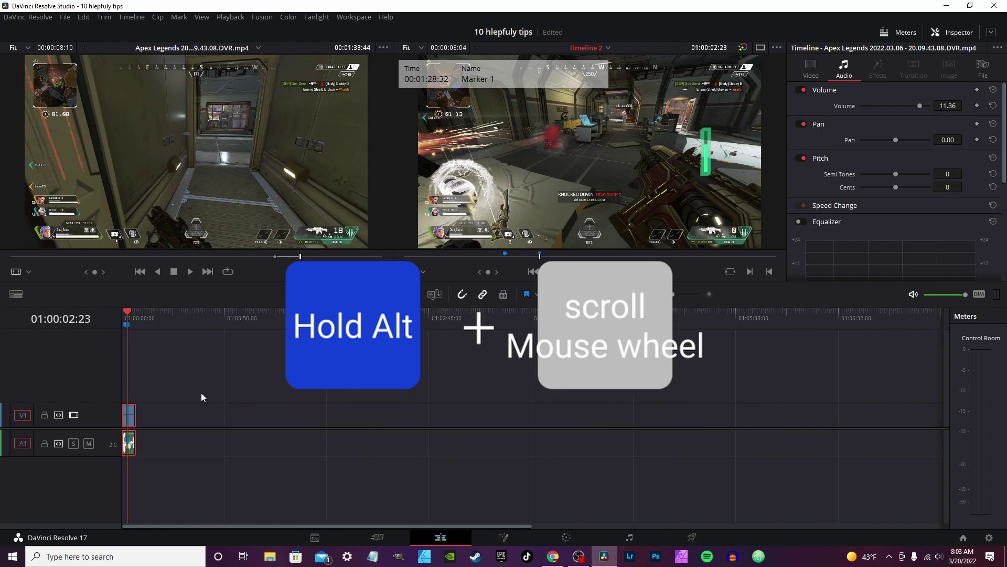
scroll(200, 393, "up", 1)
scroll(201, 405, "up", 6)
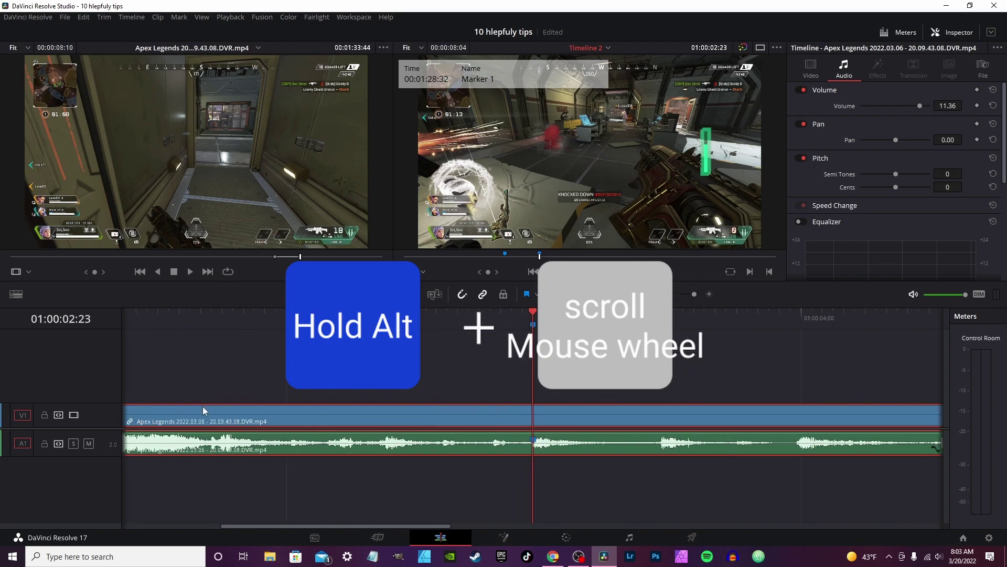
scroll(203, 409, "down", 3)
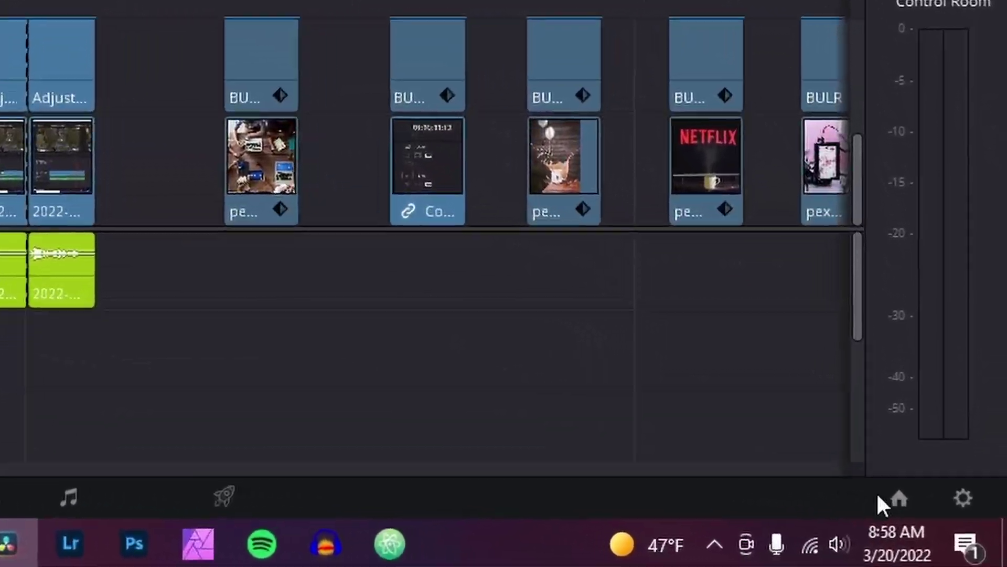
- Open the Project Manager and bring up, then dismiss, a project's options menu
left_click(900, 500)
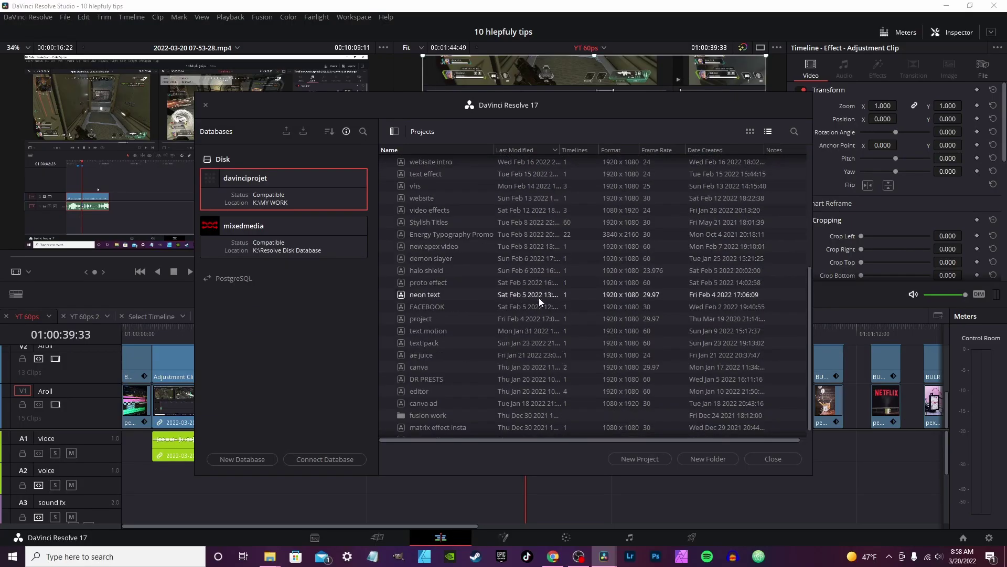
right_click(387, 260)
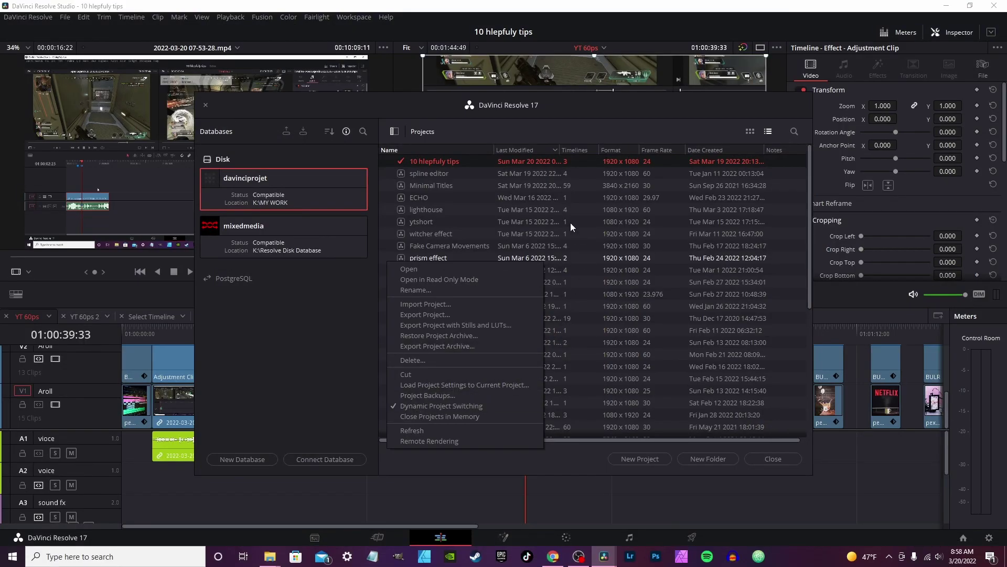
left_click(433, 202)
- Load the ECHO project and select the glitch title clip on V3 at 01:00:42:12
double_click(428, 198)
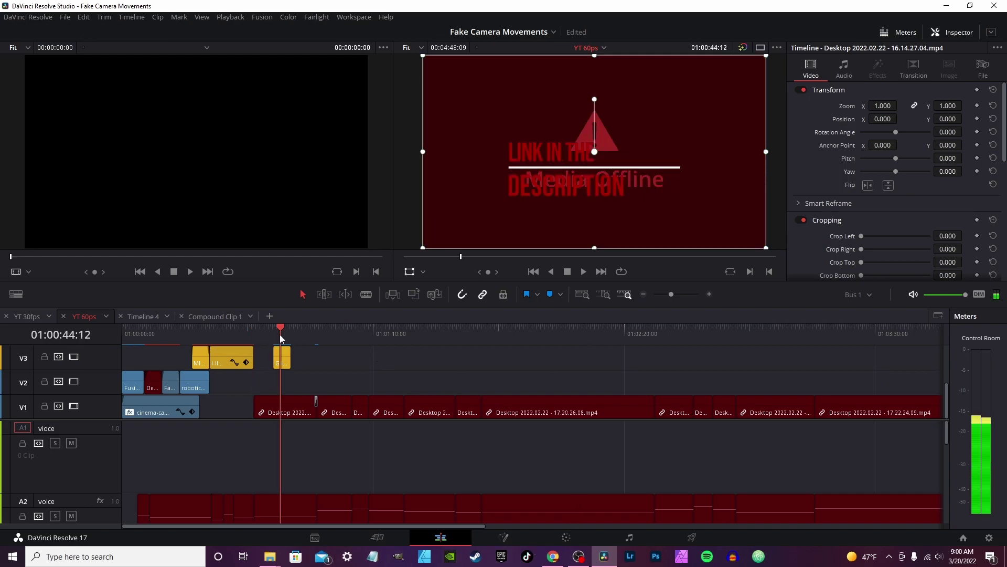
left_click_drag(281, 335, 269, 335)
left_click(282, 361)
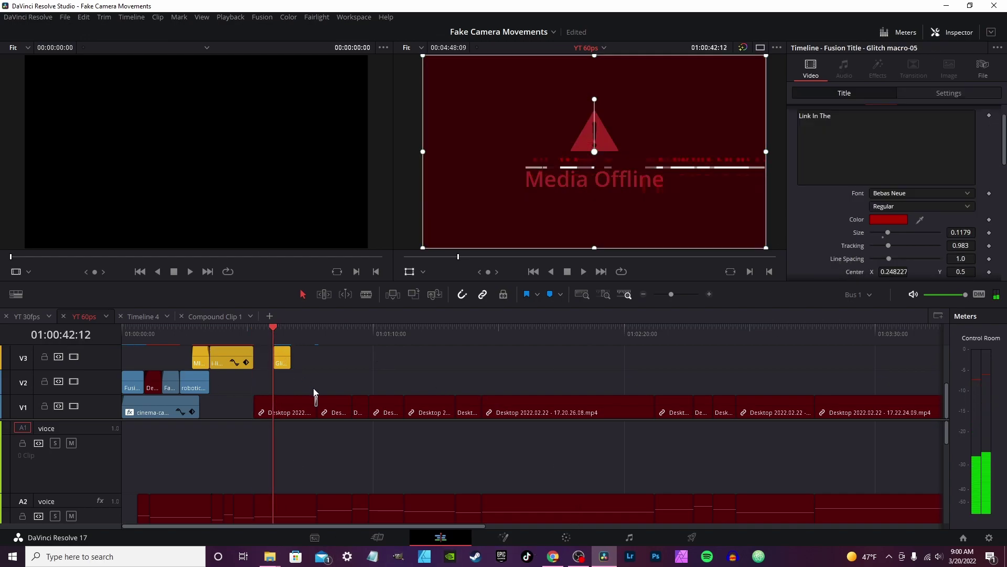
scroll(303, 455, "down", 1)
scroll(303, 449, "down", 2)
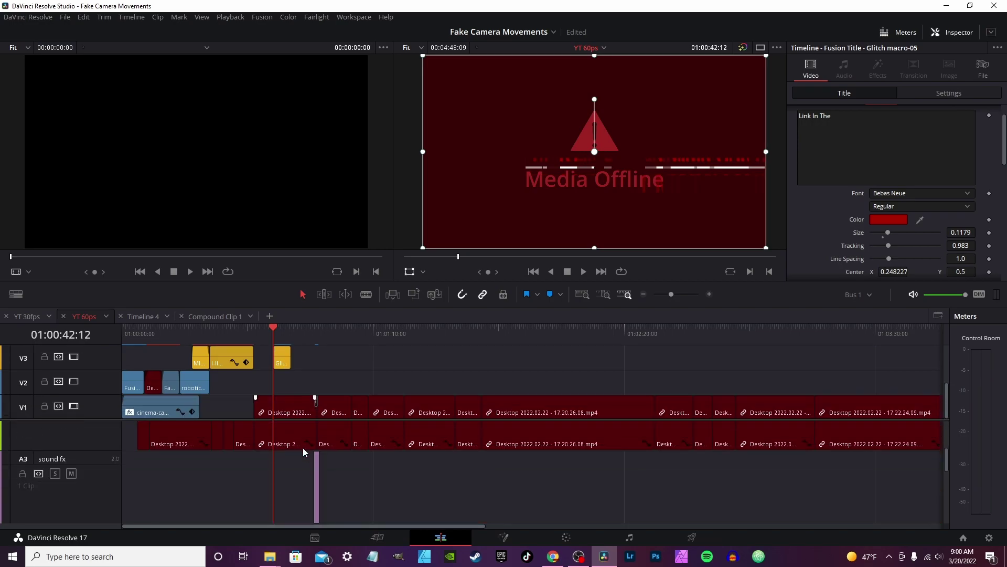
left_click(284, 368)
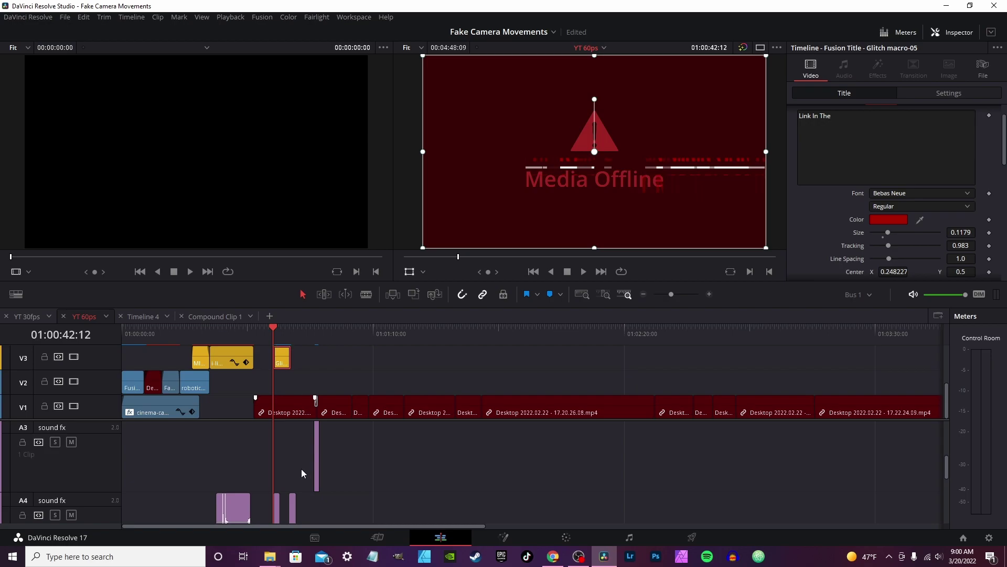
- Copy the glitch title with its A4 sound effect, then switch to 10 hlepfuly tips
left_click(277, 507)
right_click(294, 505)
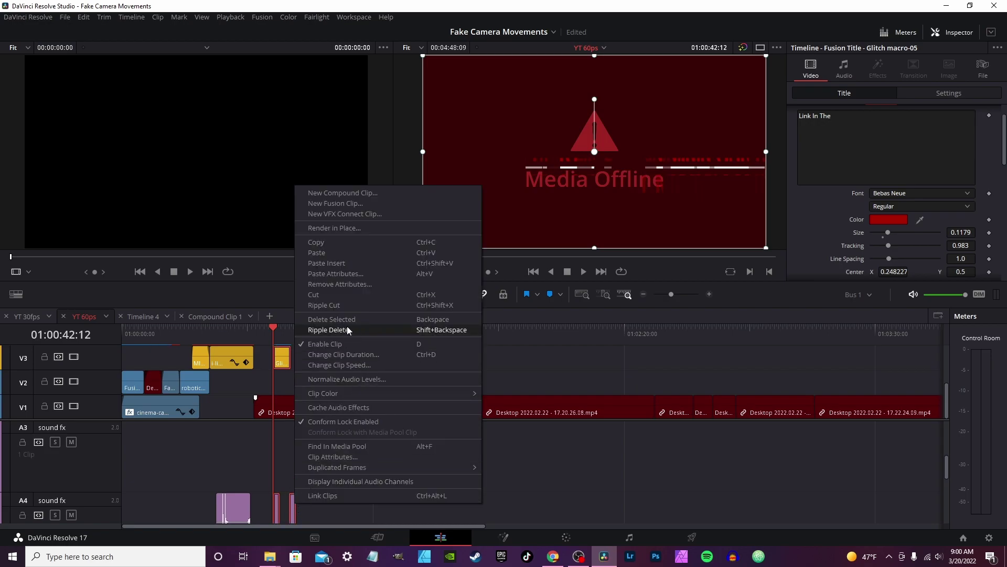
left_click(321, 241)
left_click(553, 32)
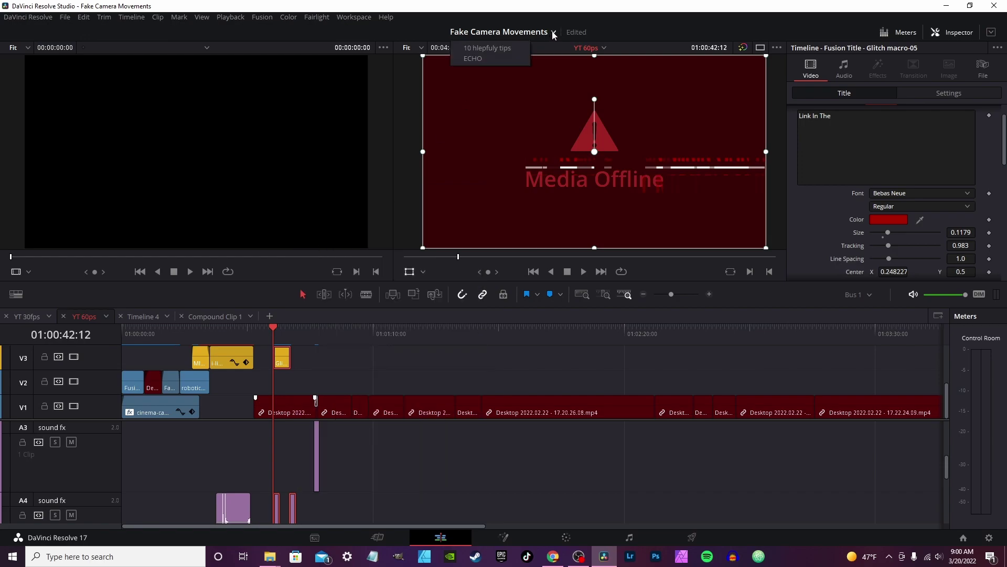
left_click(511, 46)
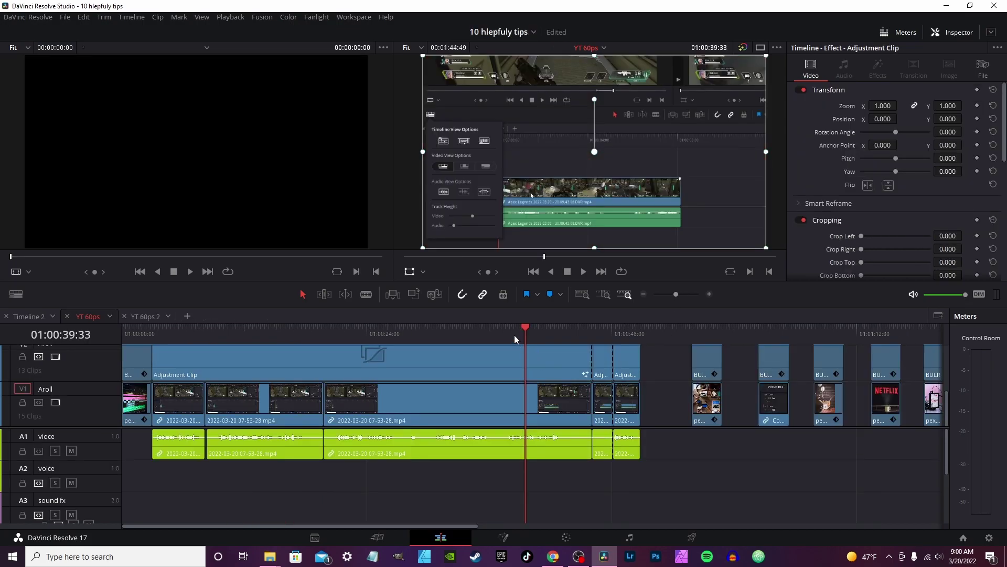
- Move the playhead to 01:00:51:56 and scrub to the LINK IN THE DESCRIPTION title
left_click_drag(521, 330, 653, 336)
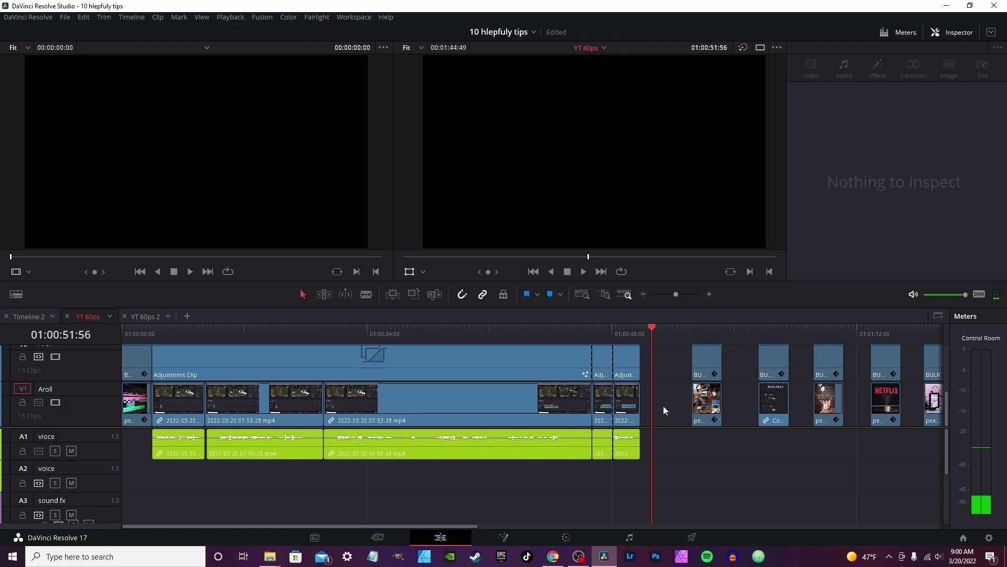
left_click(677, 415)
scroll(657, 398, "up", 3)
left_click(654, 334)
left_click_drag(653, 334, 673, 332)
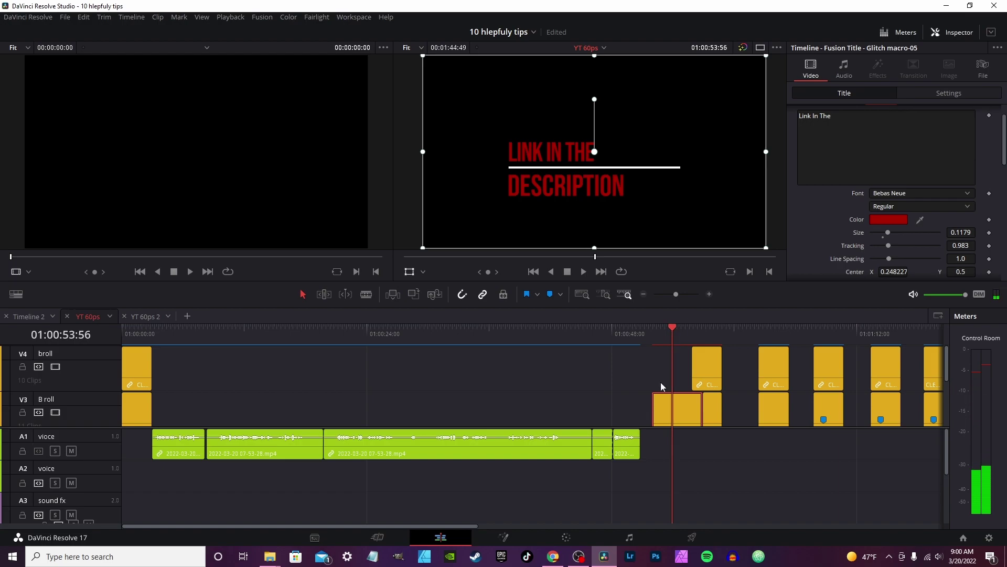
scroll(660, 392, "down", 2)
scroll(678, 440, "down", 2)
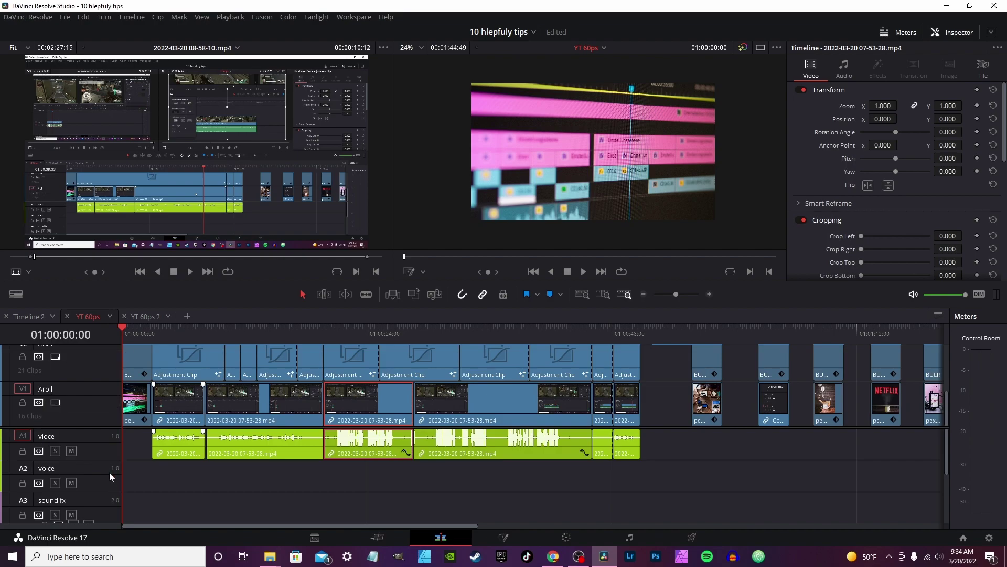
- Turn off Auto Track Selector on V1 and A1, parking the playhead at 01:00:04:25
left_click(40, 404)
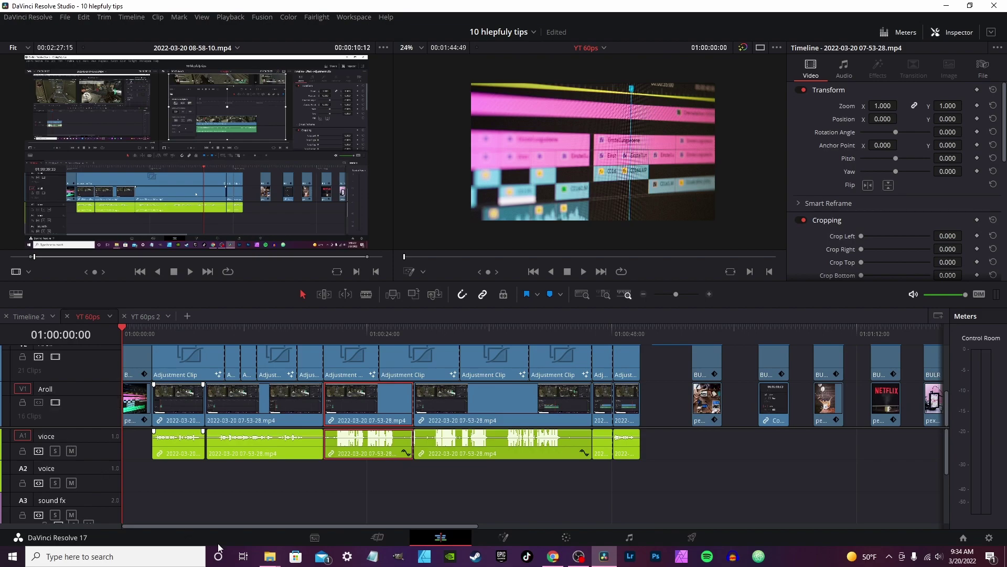
left_click(185, 331)
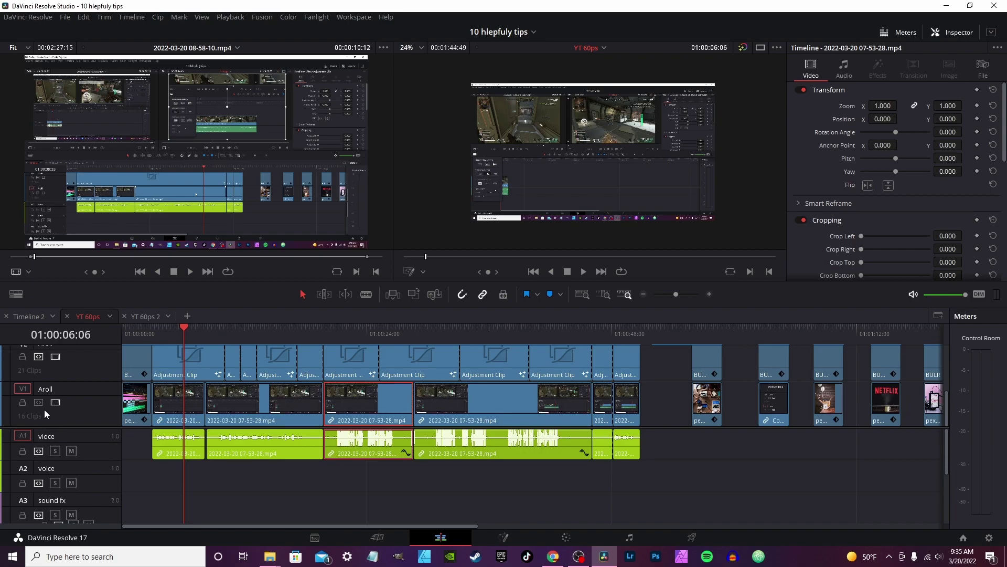
left_click(40, 453)
left_click(167, 335)
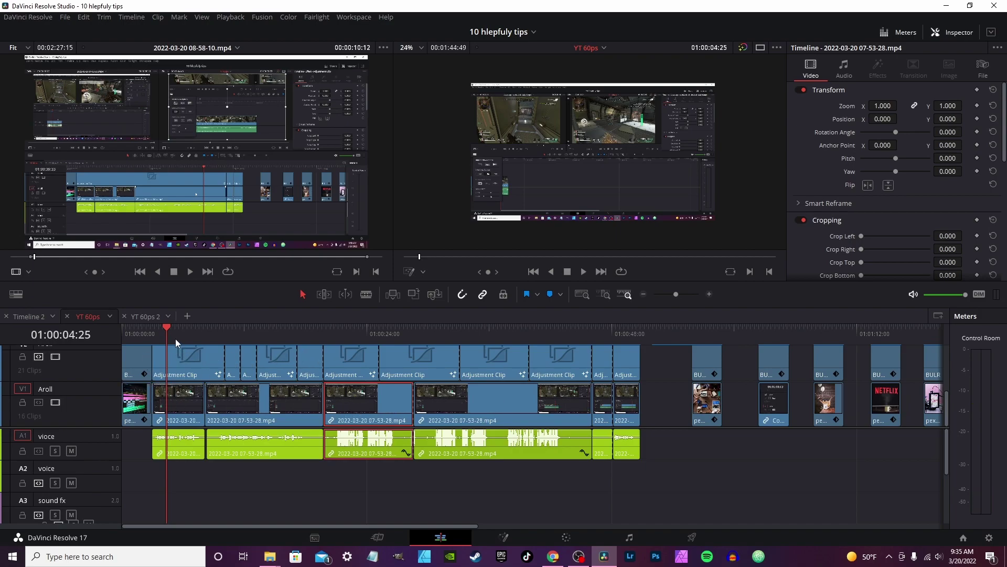
- Cut the adjustment clip at three nearby playhead positions with Ctrl+B
key("ctrl+b")
left_click(205, 336)
key("ctrl+b")
left_click(187, 330)
key("ctrl+b")
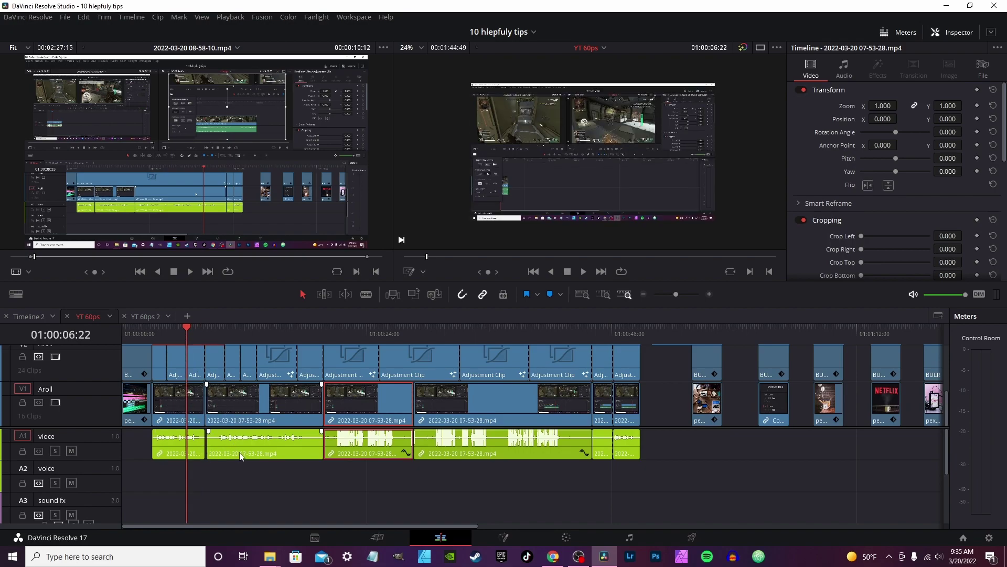
- Make three more cuts further along the timeline, then lock the A1 voice track
left_click(351, 332)
key("ctrl+b")
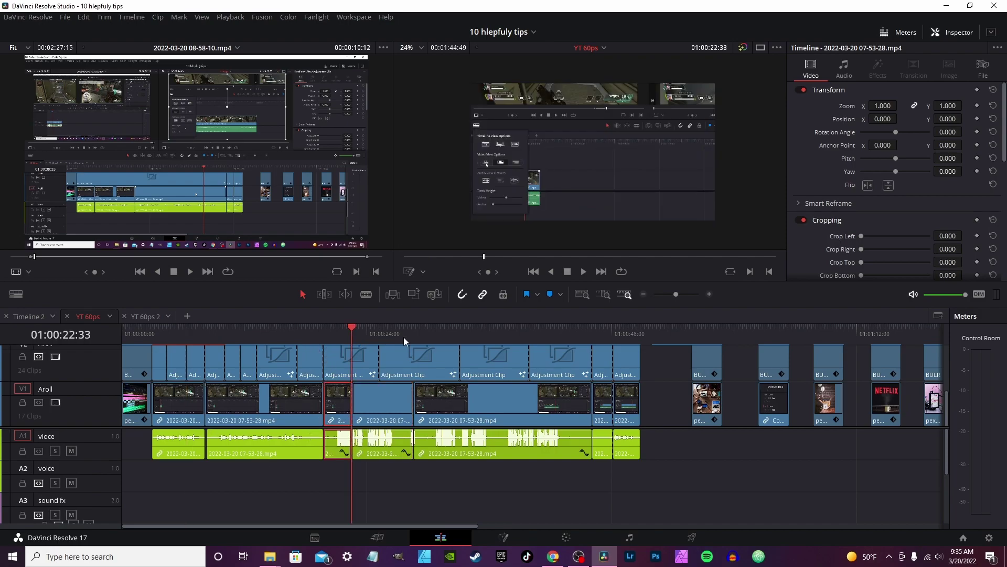
left_click(424, 334)
key("ctrl+b")
left_click(499, 330)
key("ctrl+b")
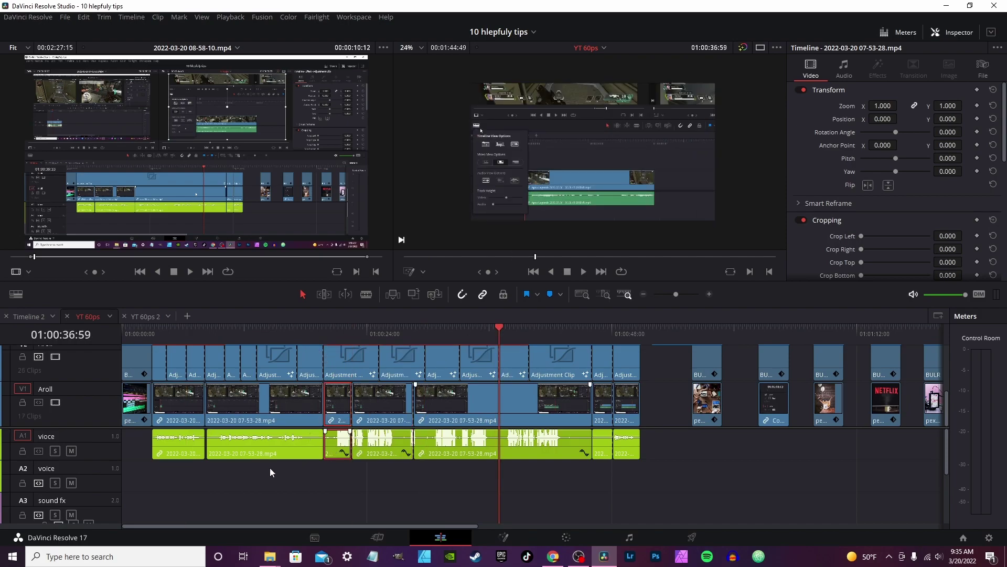
left_click(22, 451)
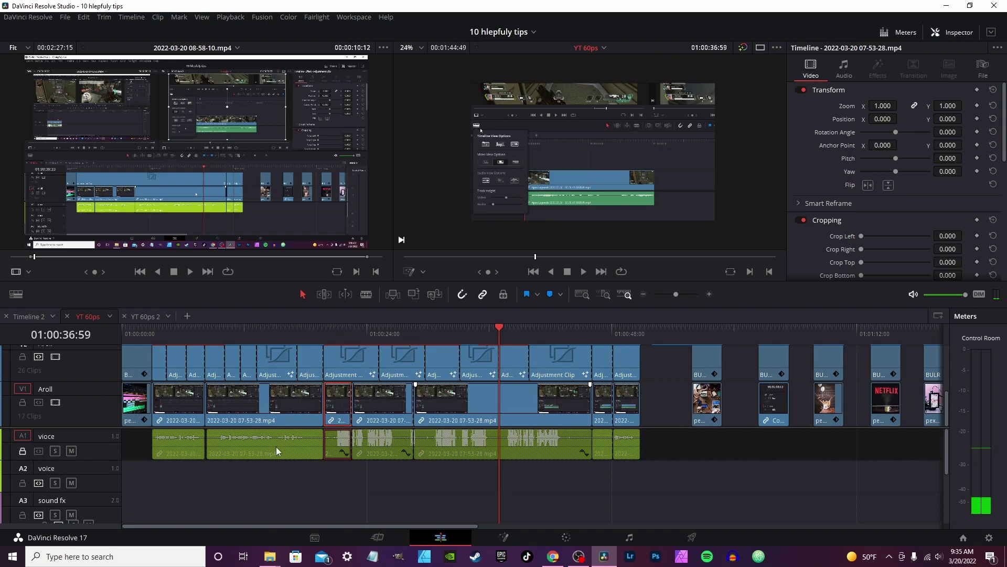
scroll(296, 488, "down", 2)
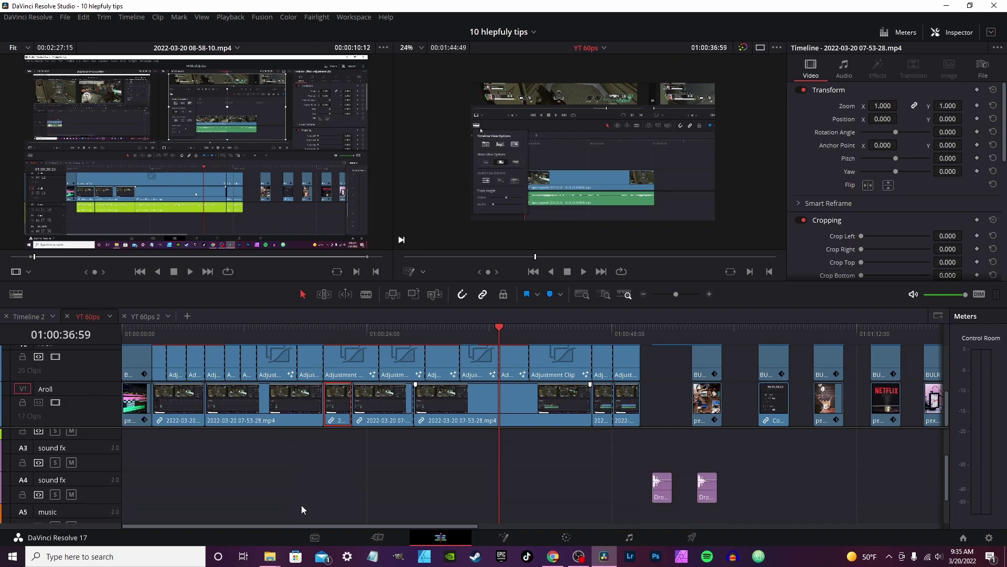
- Unlock A1, toggle its Auto Track Selector, and select its voice clip near 01:00:16:14
scroll(301, 505, "up", 2)
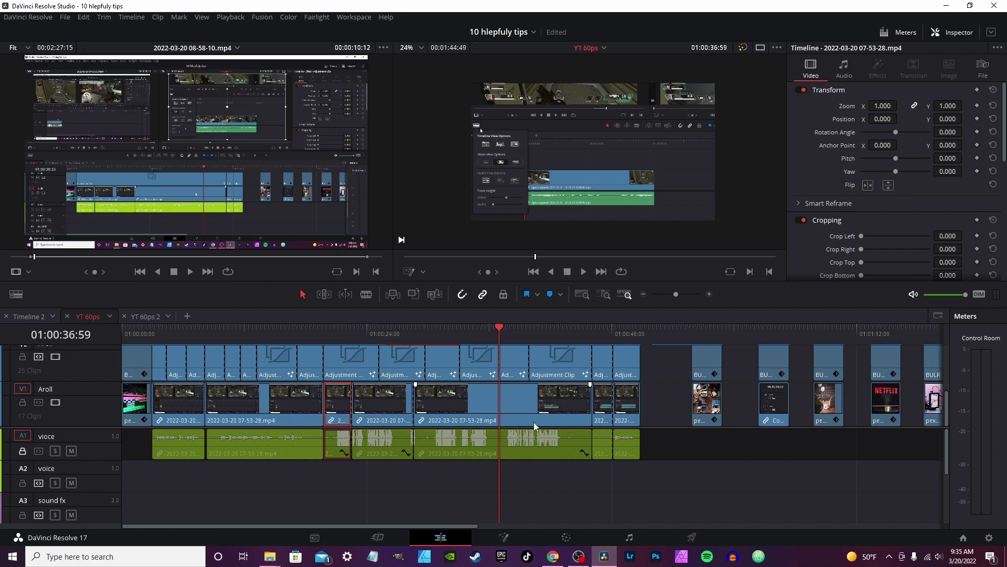
left_click(23, 452)
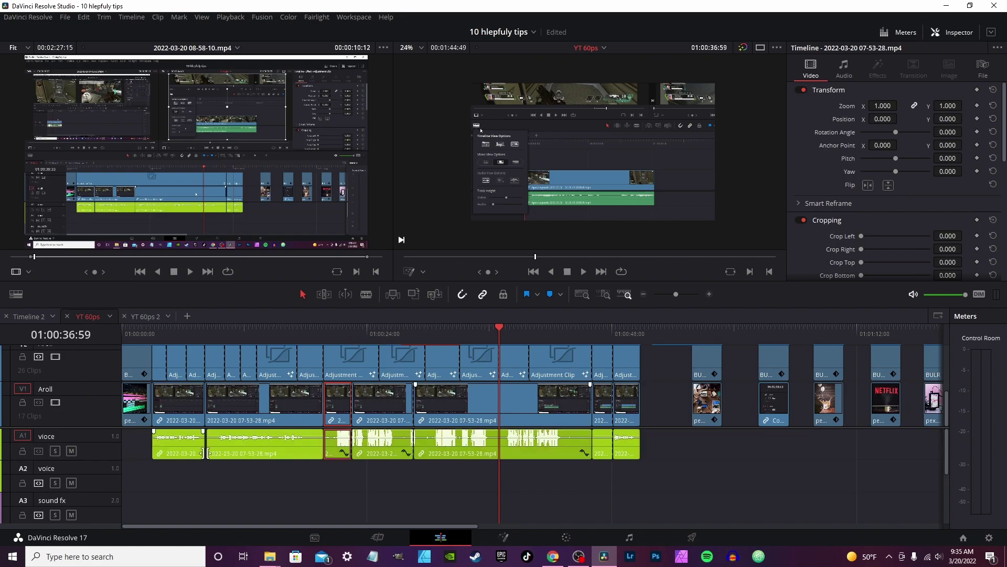
left_click(41, 452)
left_click(286, 447)
left_click(288, 336)
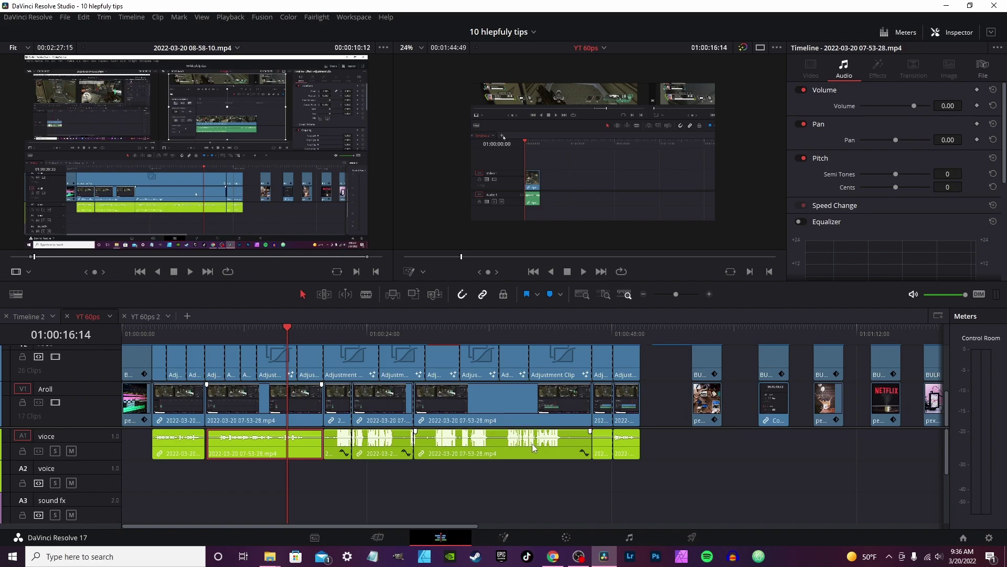
- Split the A roll video clip at 01:00:13:15 and 01:00:16:01, keeping the voice audio whole
left_click(262, 396)
left_click(255, 335)
key("ctrl+b")
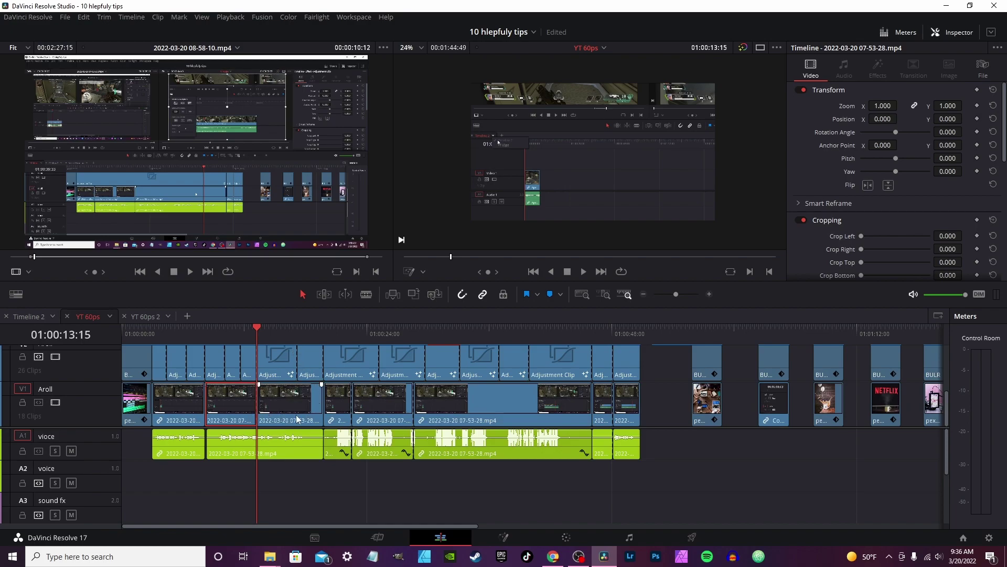
left_click(293, 411)
left_click(285, 333)
key("ctrl+b")
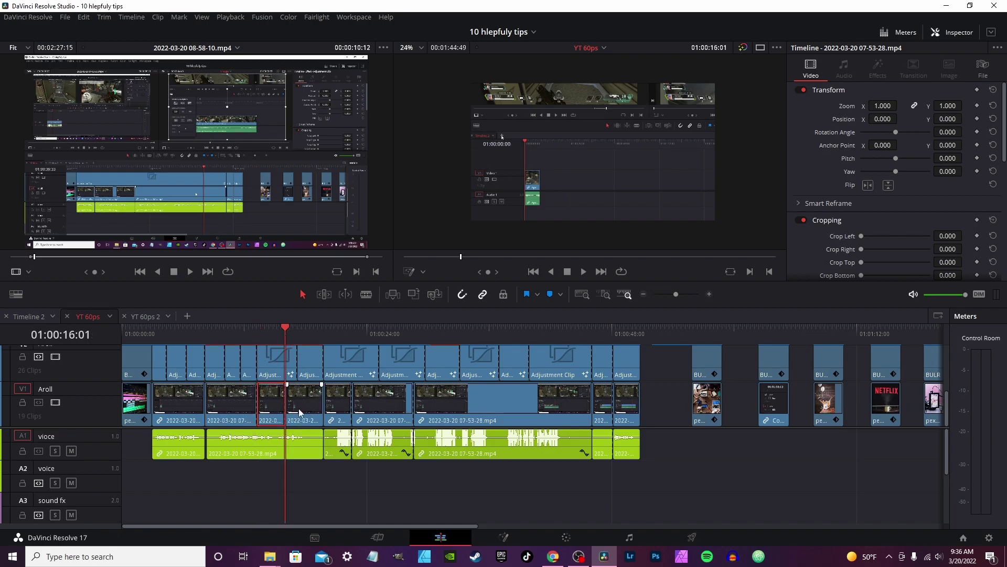
scroll(363, 398, "up", 2)
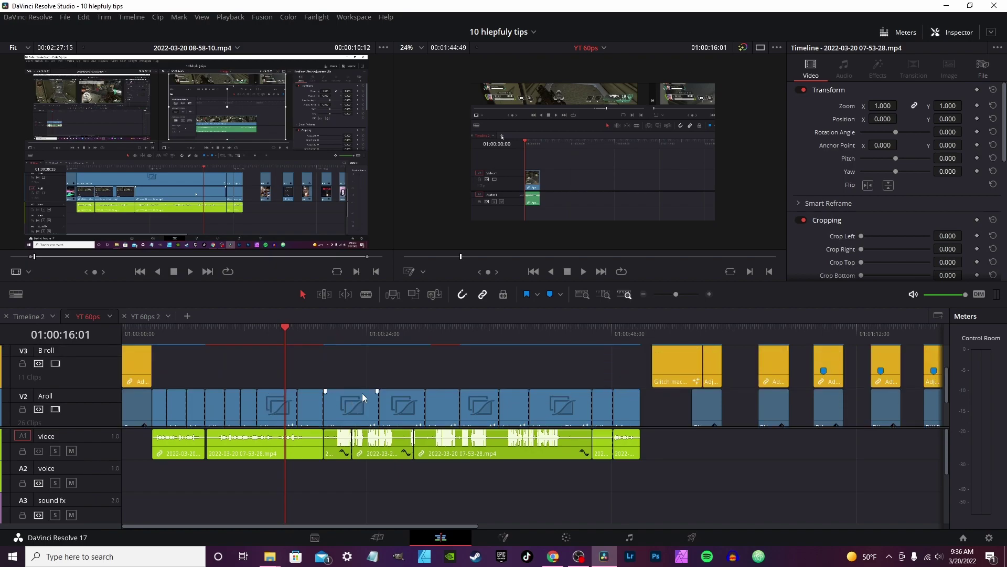
left_click(352, 333)
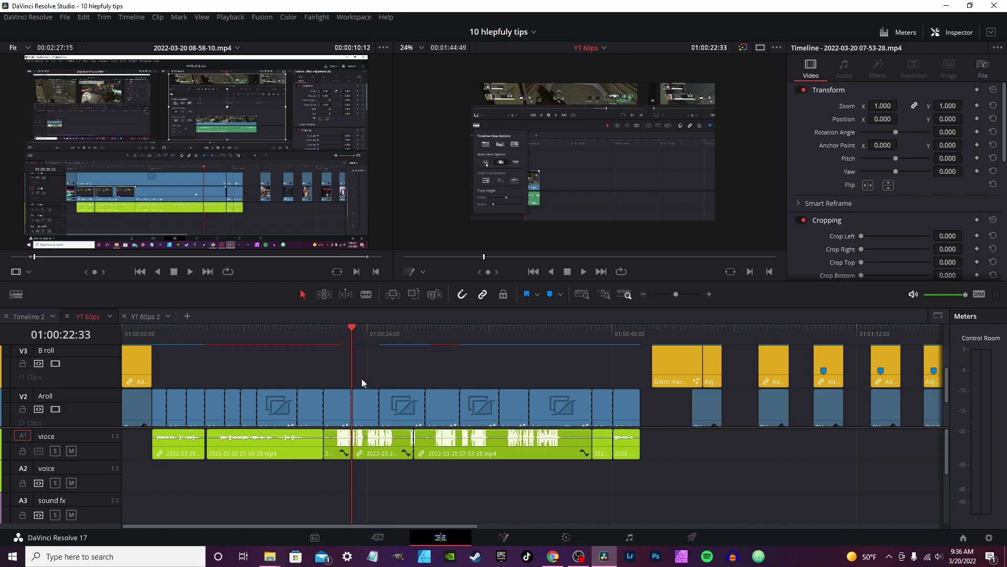
scroll(373, 377, "down", 2)
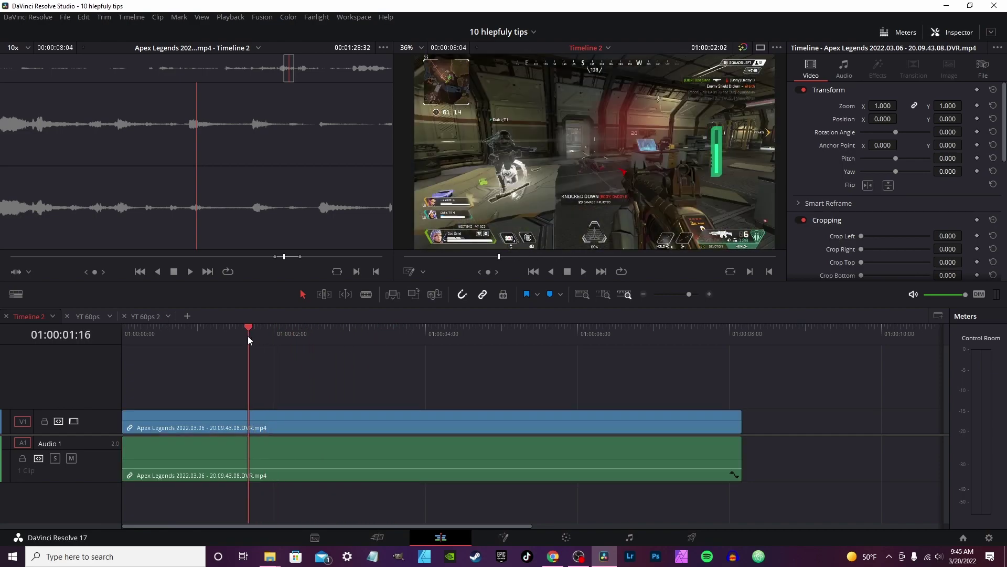
- Show the Apex Legends clip's speed controls and freeze the frame about one second in
left_click(316, 424)
key("ctrl+r")
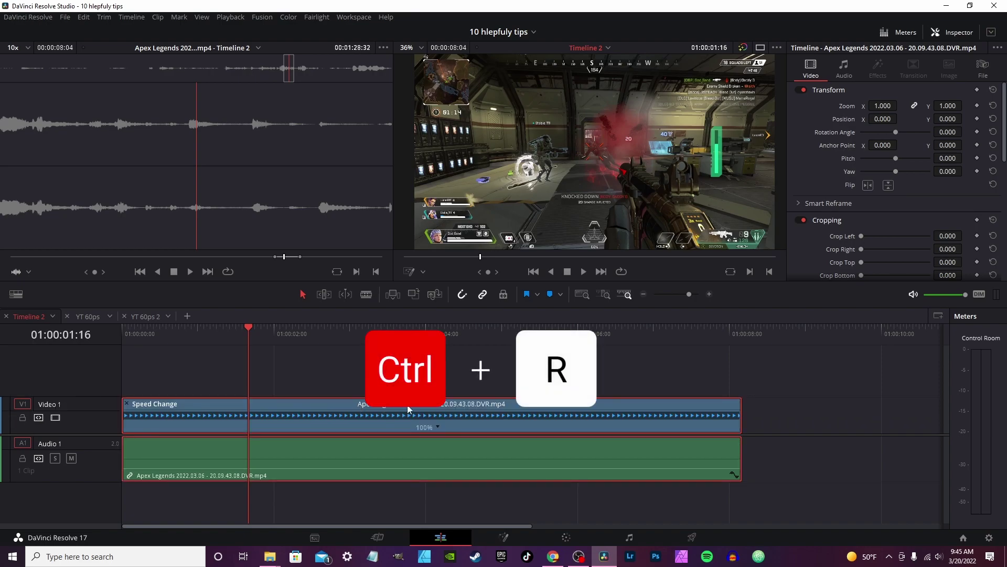
left_click_drag(250, 329, 183, 331)
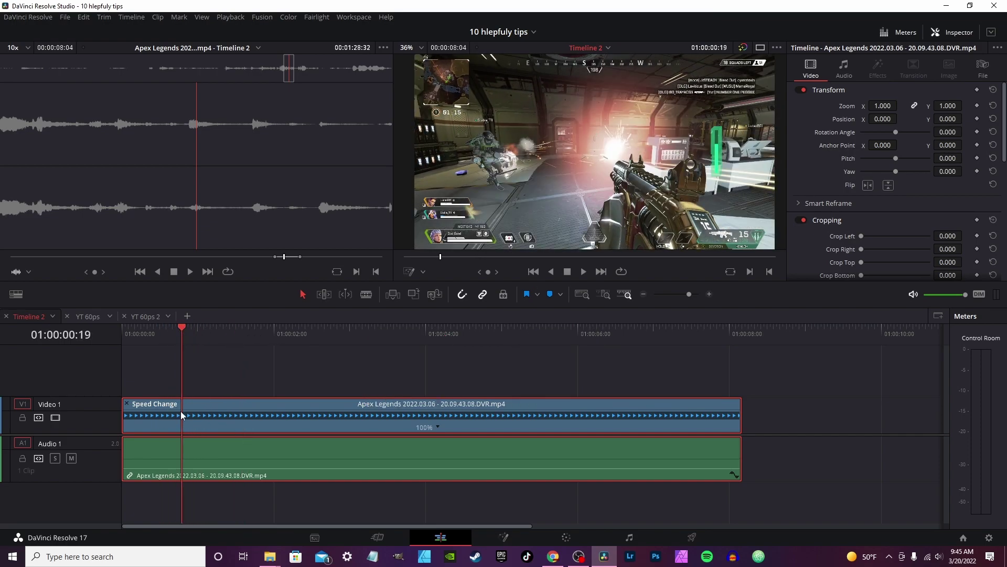
left_click(429, 427)
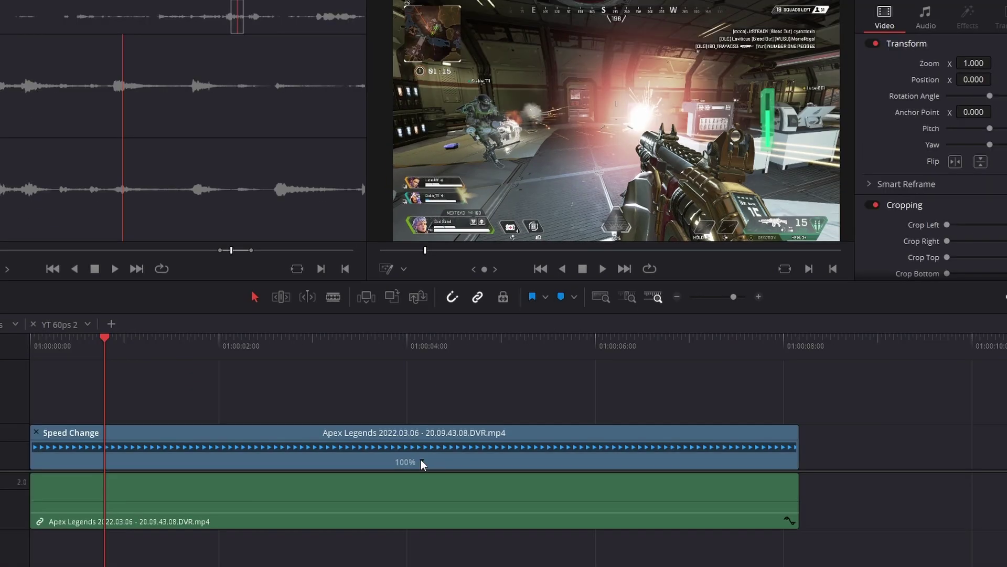
left_click(437, 426)
left_click(451, 542)
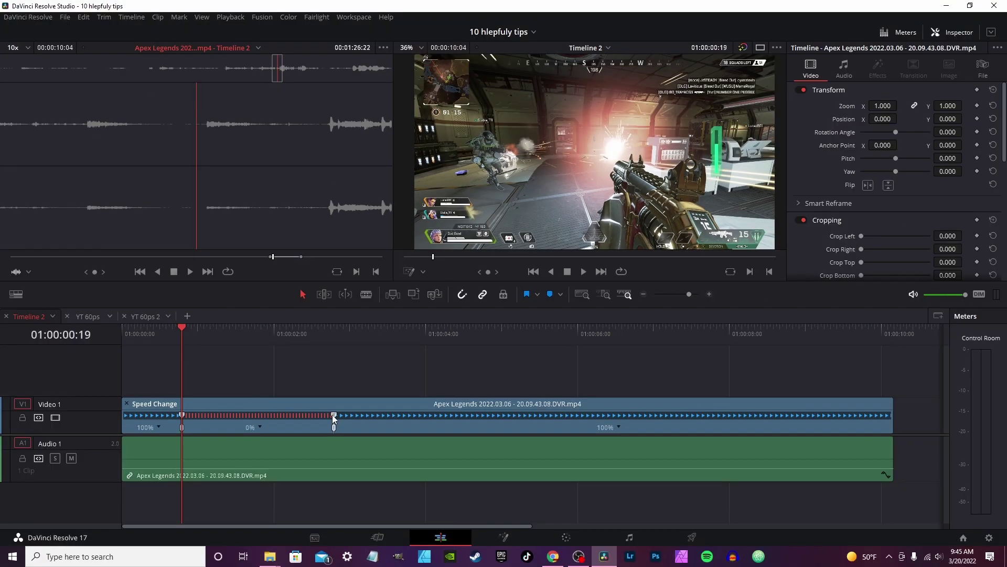
- Drag the speed point to lengthen the frozen section, then scrub through to review it
left_click_drag(293, 445, 183, 447)
left_click_drag(235, 404, 453, 414)
left_click(121, 330)
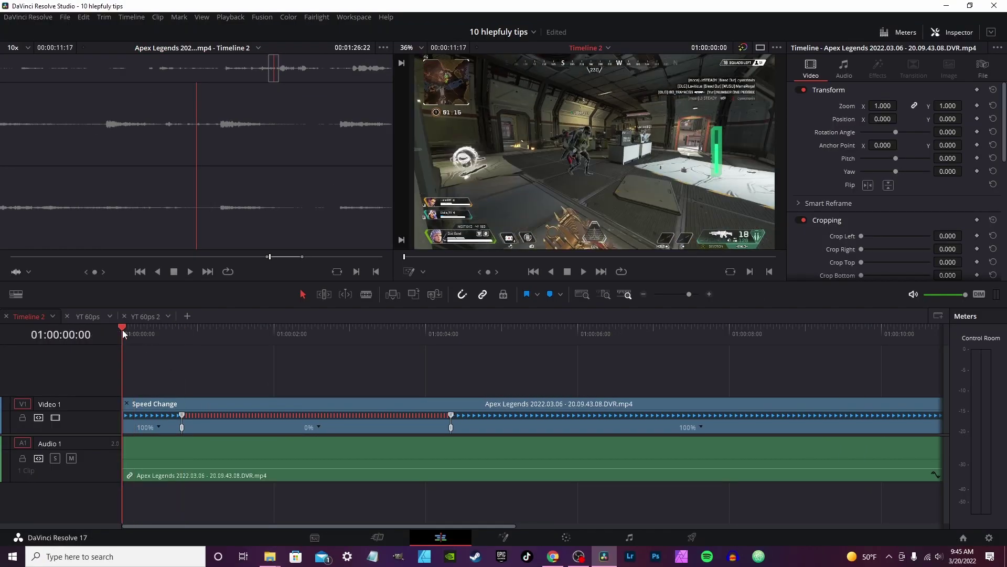
left_click_drag(122, 330, 738, 401)
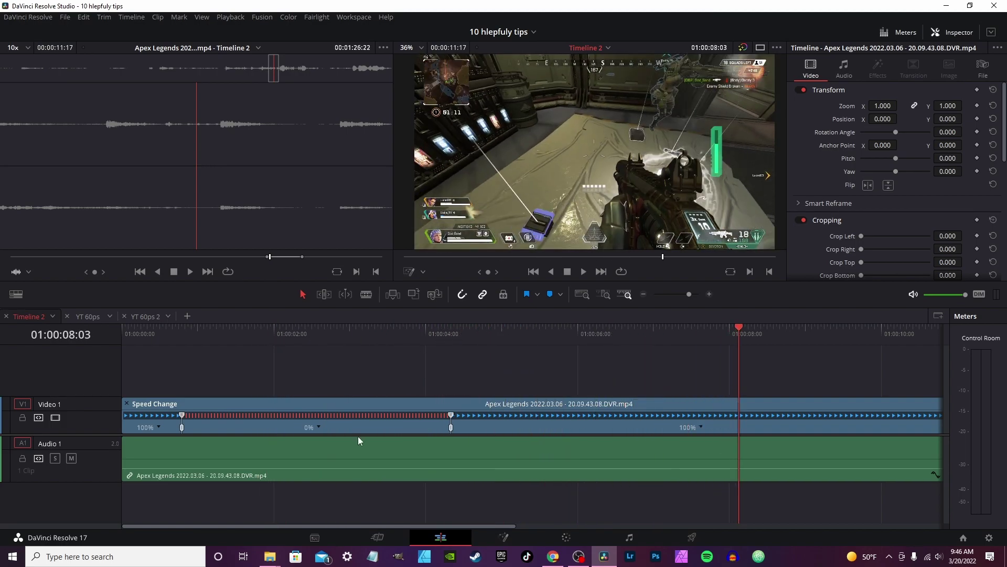
left_click(316, 331)
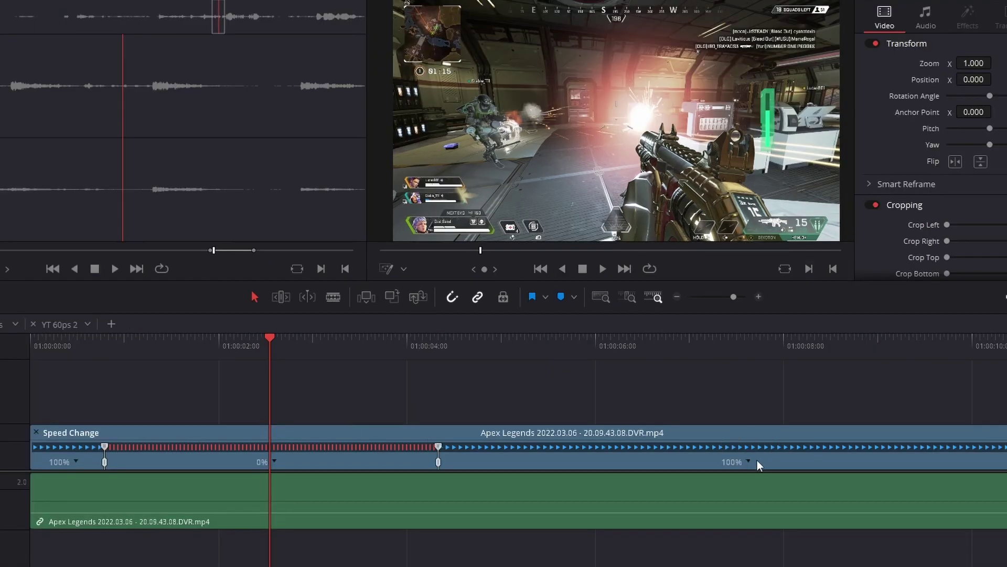
- Slow the last section to 75%, then change it to 400% speed
left_click(749, 462)
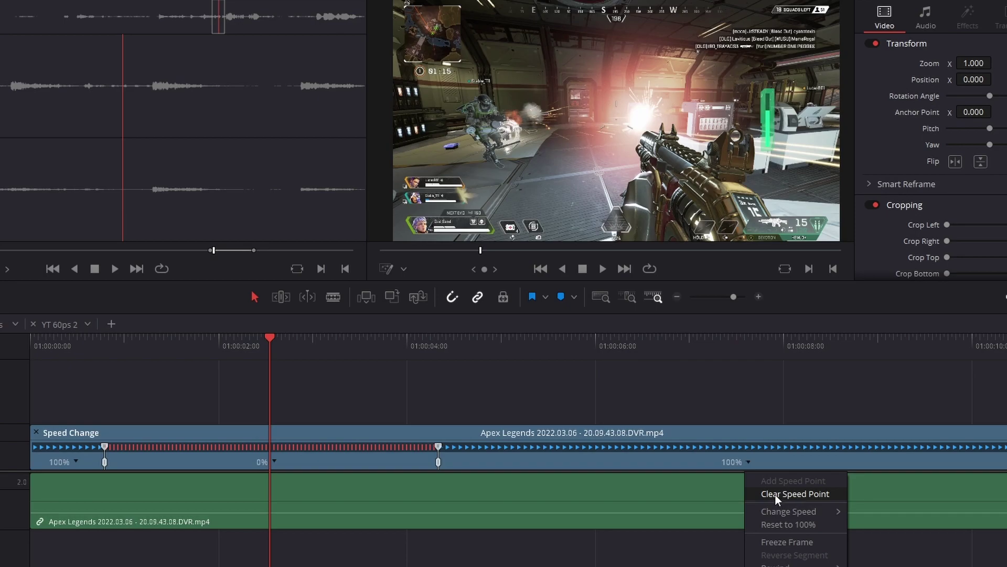
mouse_move(775, 510)
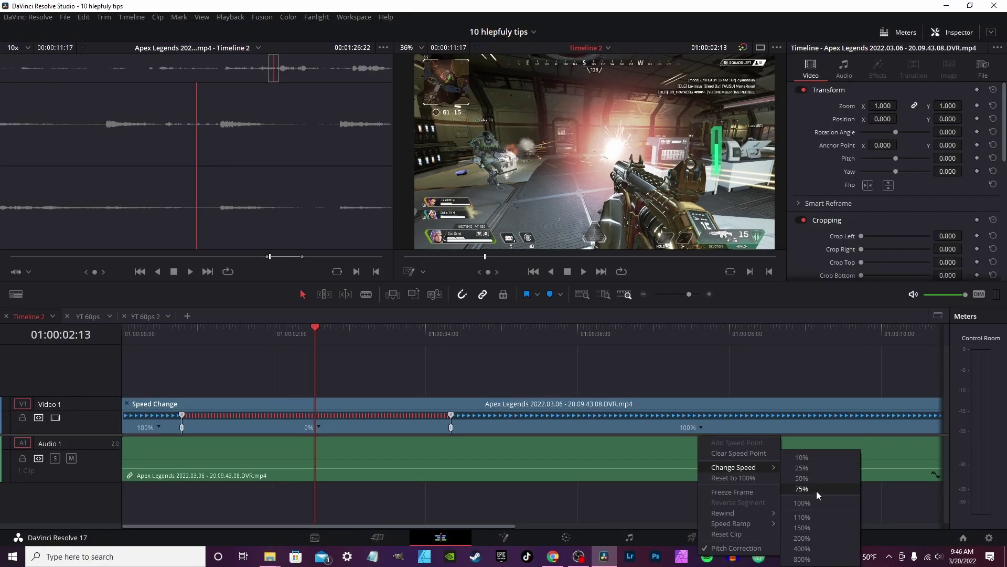
left_click(814, 489)
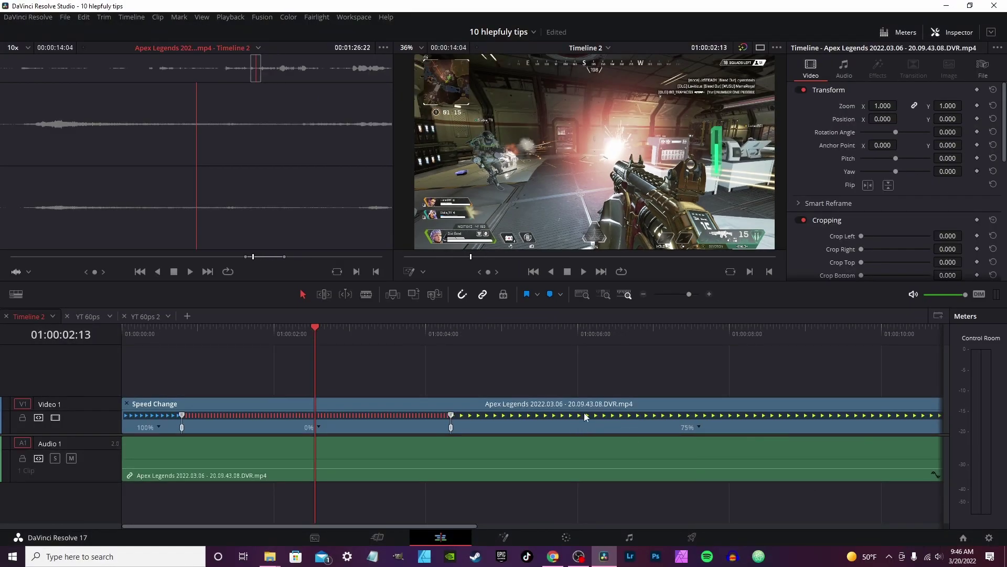
left_click_drag(514, 336, 593, 344)
left_click(699, 426)
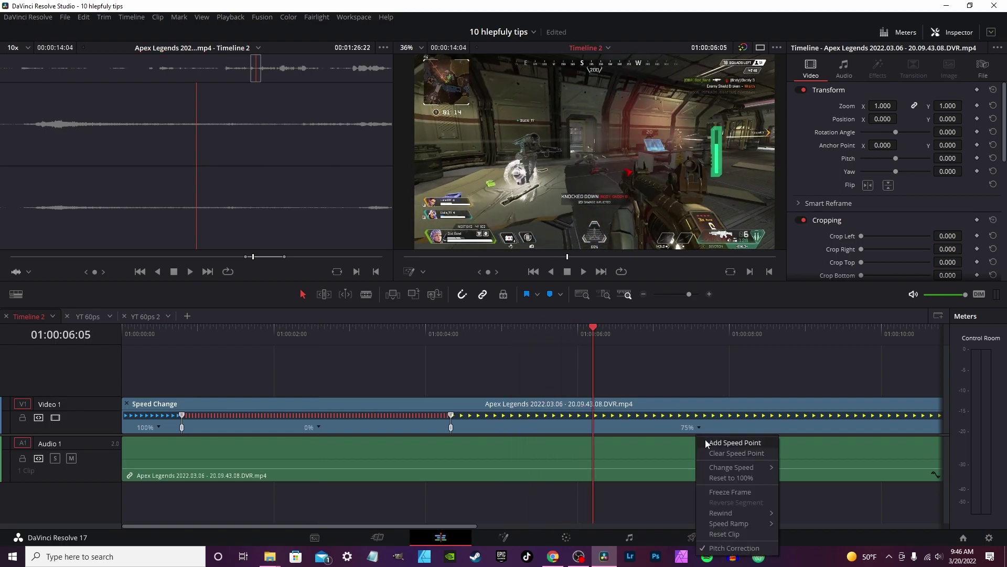
mouse_move(735, 467)
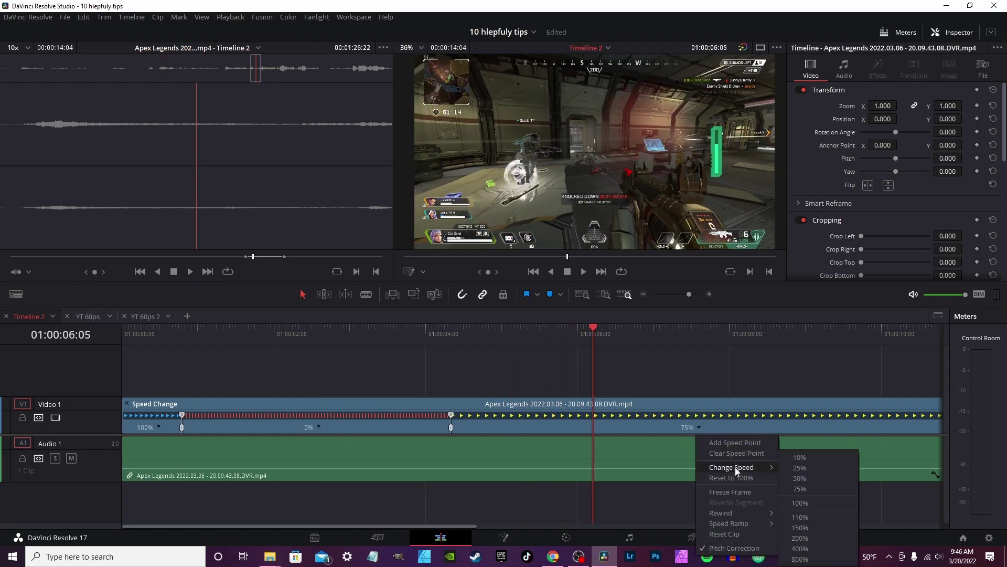
left_click(800, 548)
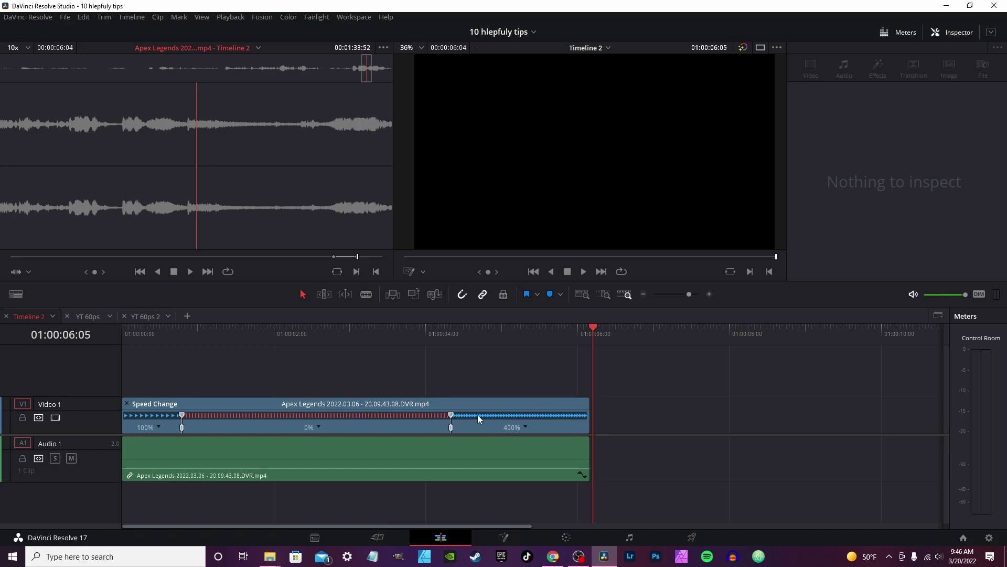
- Retime the clip end to adjust the last section's speed, then reset it to 100%
left_click(449, 334)
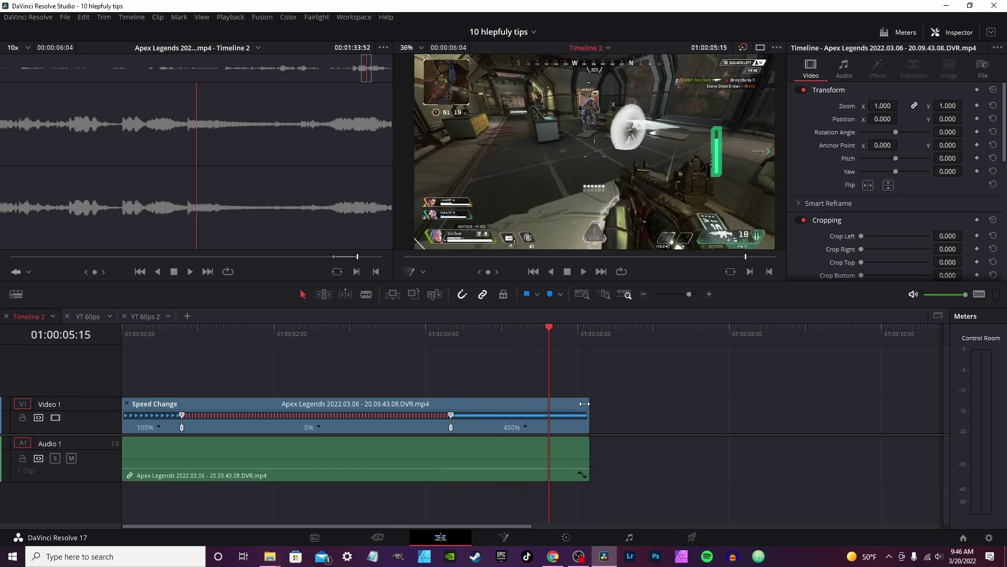
left_click_drag(576, 403, 580, 405)
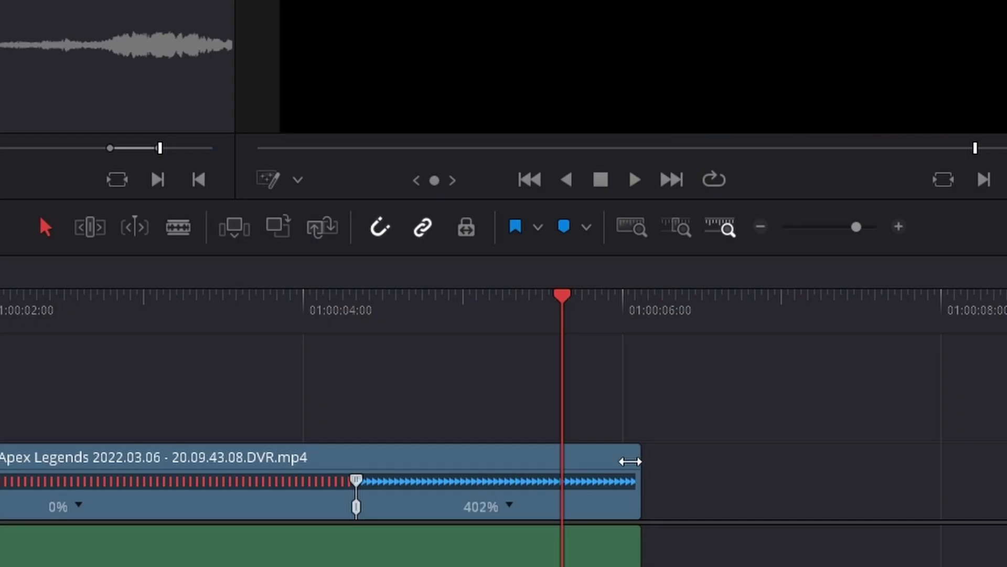
left_click_drag(630, 461, 1006, 477)
left_click_drag(841, 413, 841, 414)
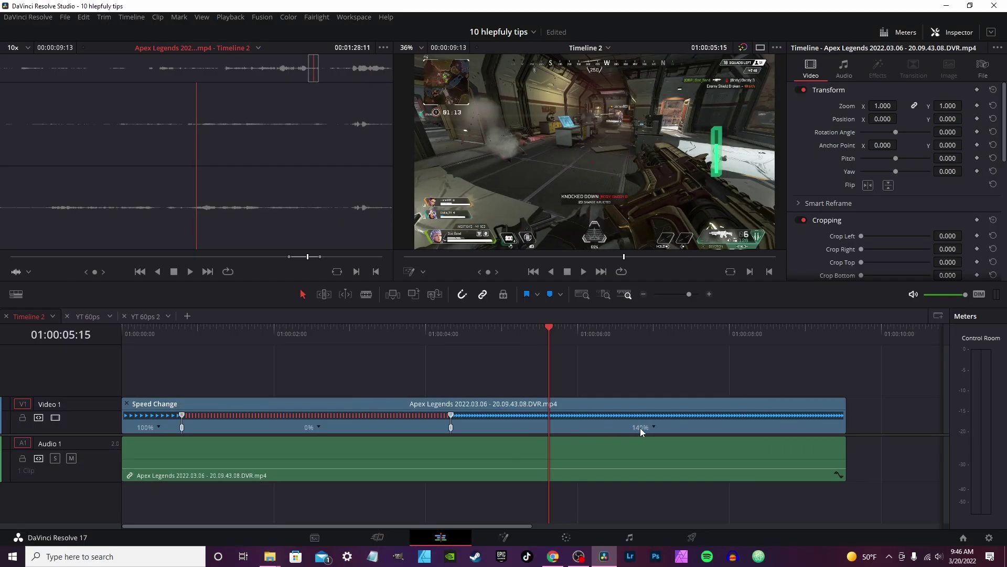
left_click(654, 426)
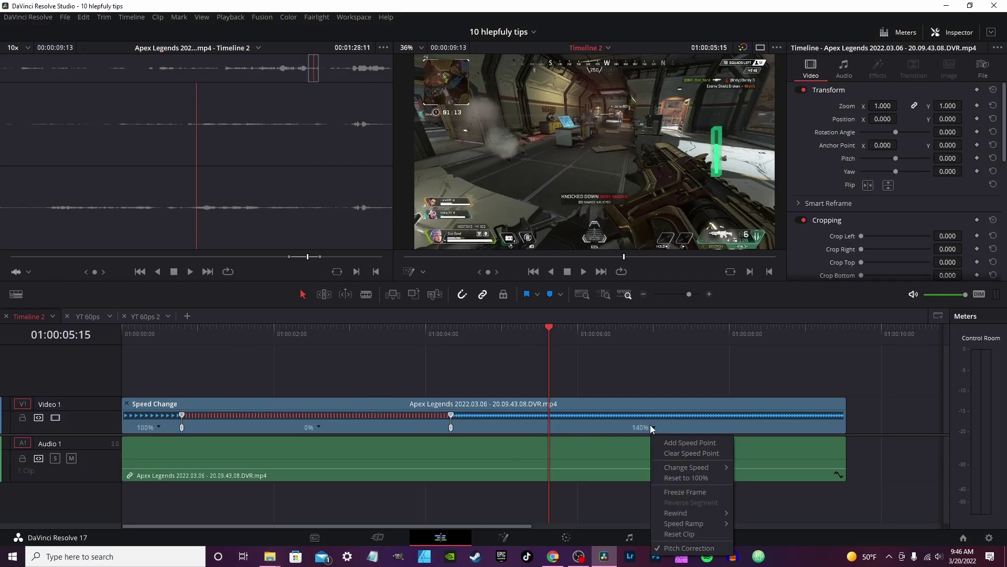
left_click(712, 475)
- Add a new speed point on the clip just after the freeze
left_click(701, 427)
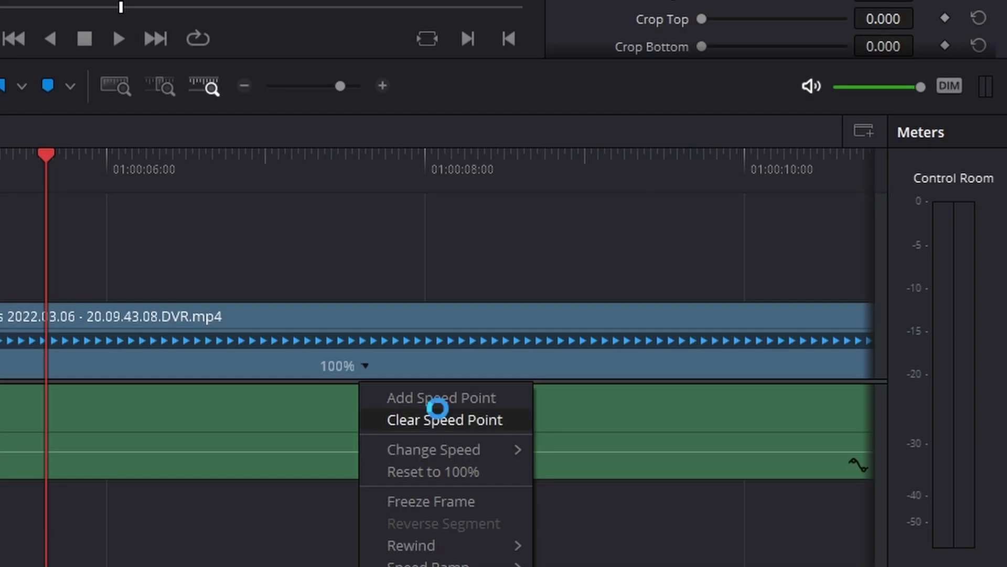
left_click(416, 399)
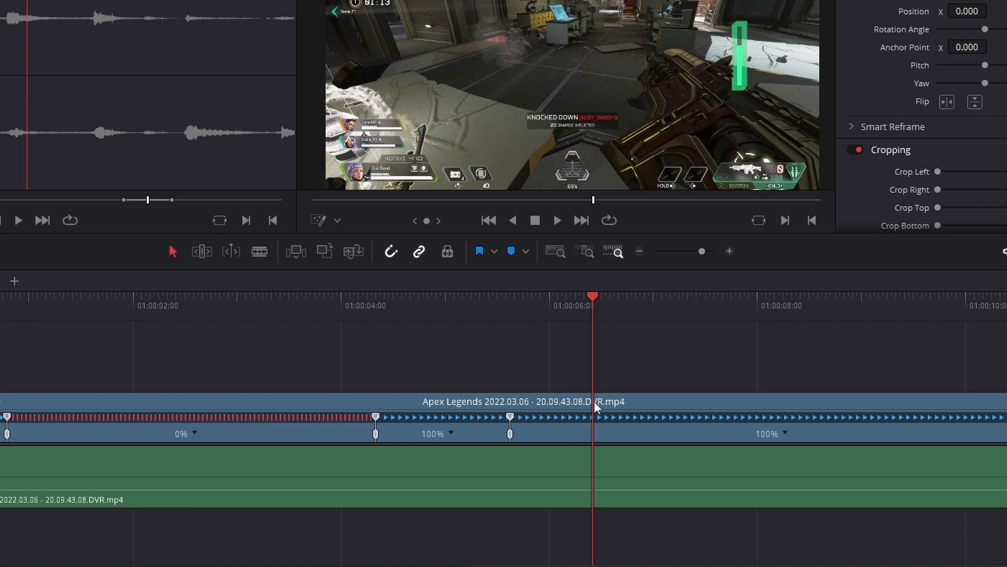
right_click(675, 426)
left_click(771, 439)
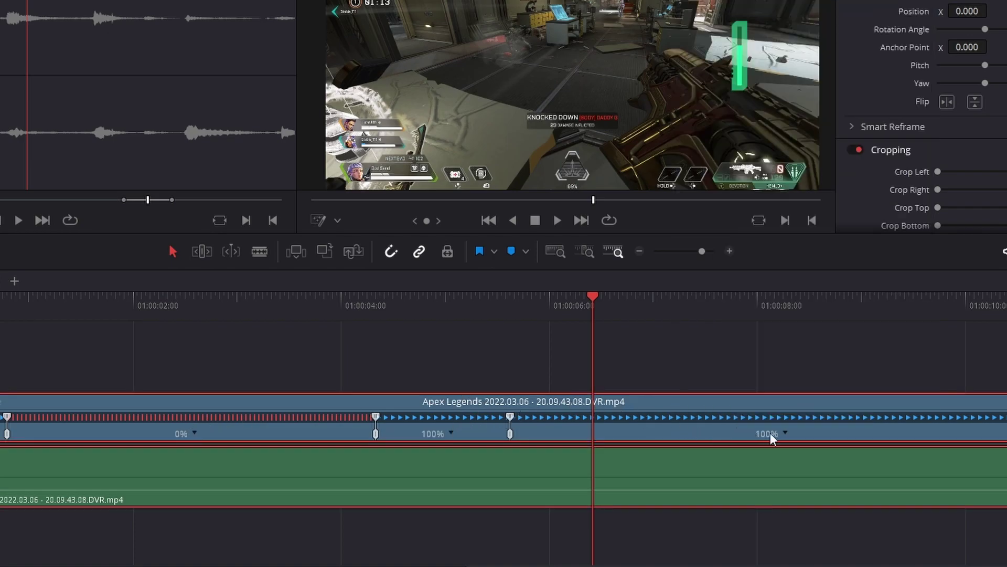
left_click(785, 433)
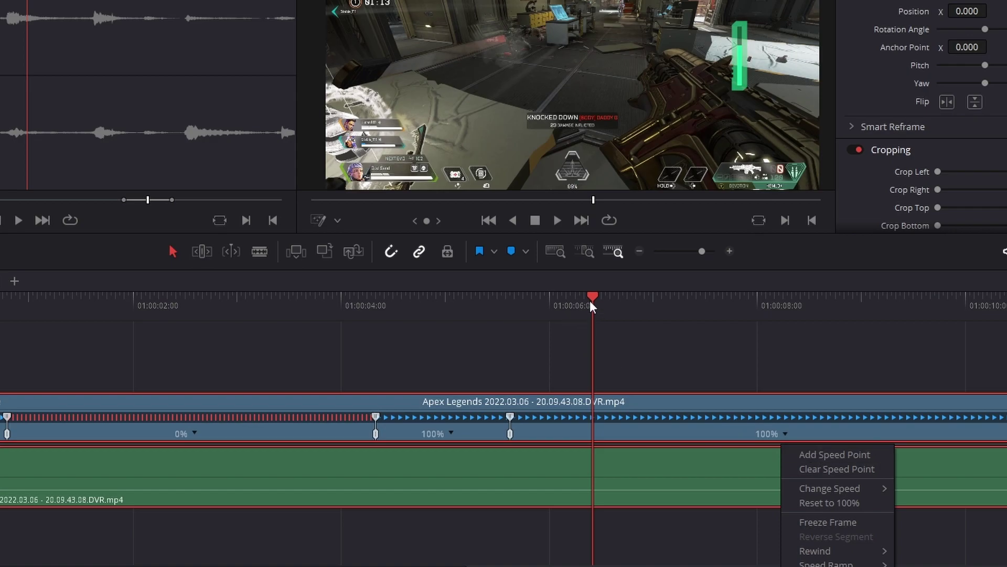
left_click_drag(592, 307, 640, 300)
left_click(785, 434)
left_click(822, 457)
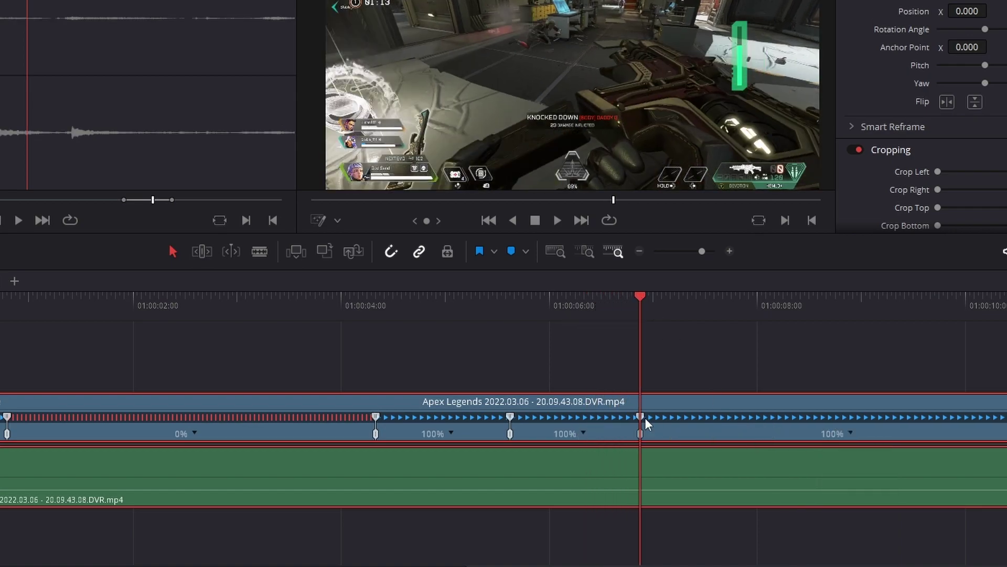
- Drag the new speed point so that section runs at 45%, then scrub through it
left_click_drag(642, 422, 797, 430)
left_click(471, 304)
left_click_drag(472, 308, 508, 311)
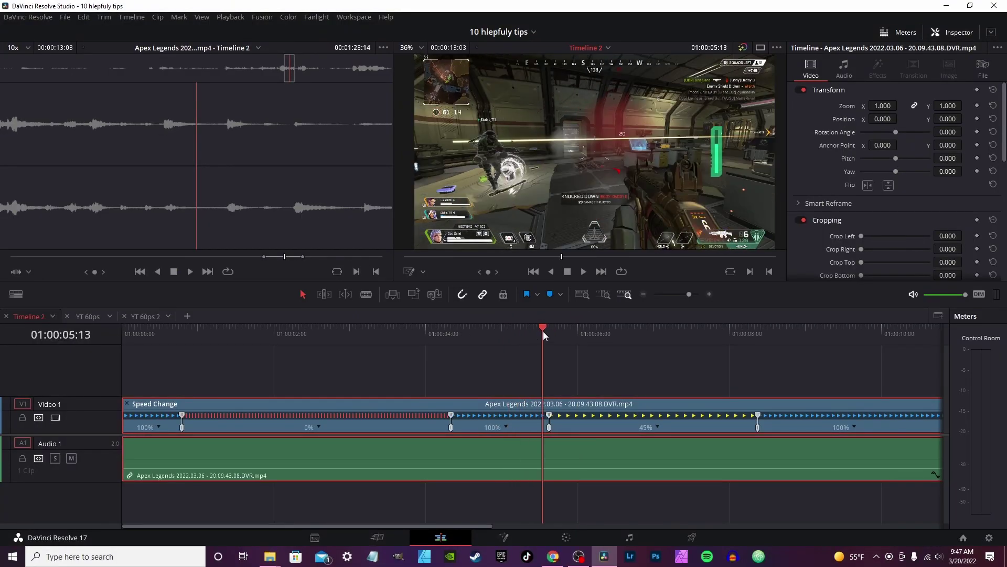
- Show the clip's Retime Speed curve instead of Retime Frame, then play it back
right_click(583, 418)
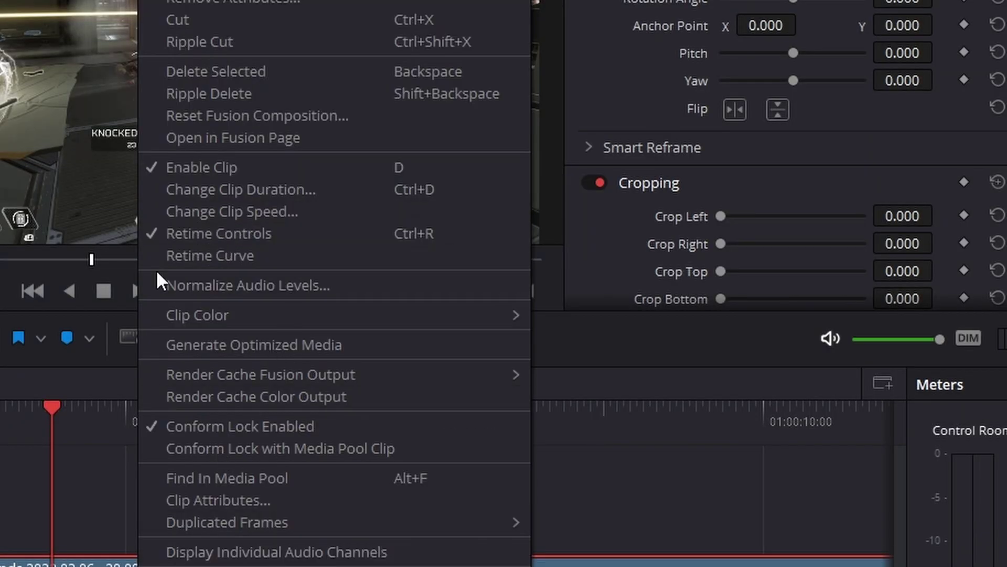
left_click(174, 257)
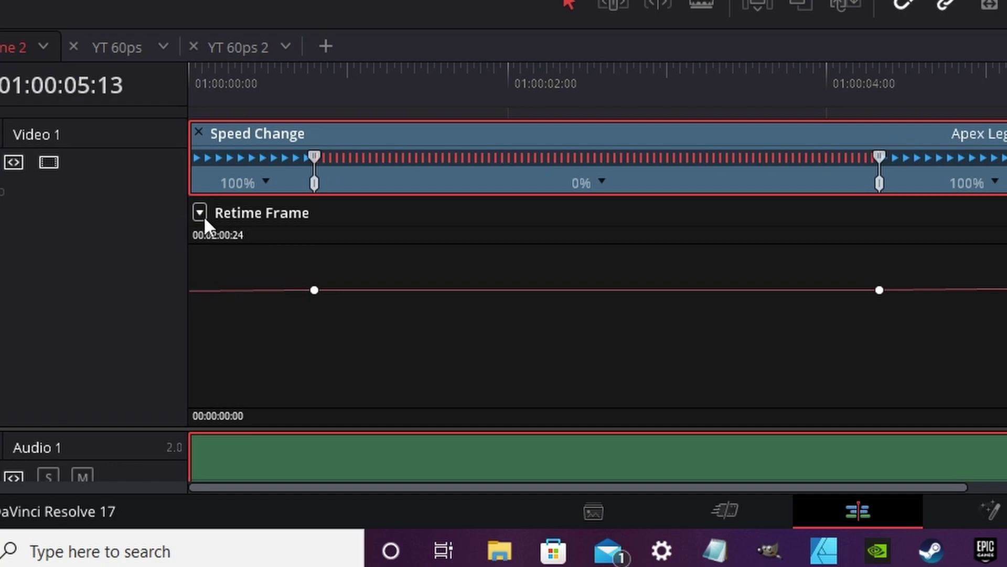
left_click(200, 213)
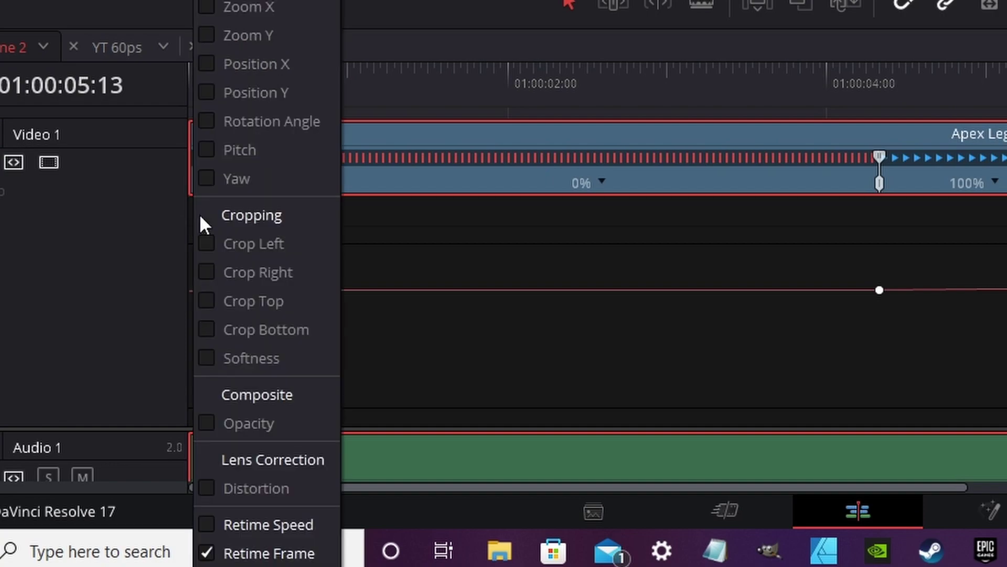
left_click(208, 553)
left_click(207, 524)
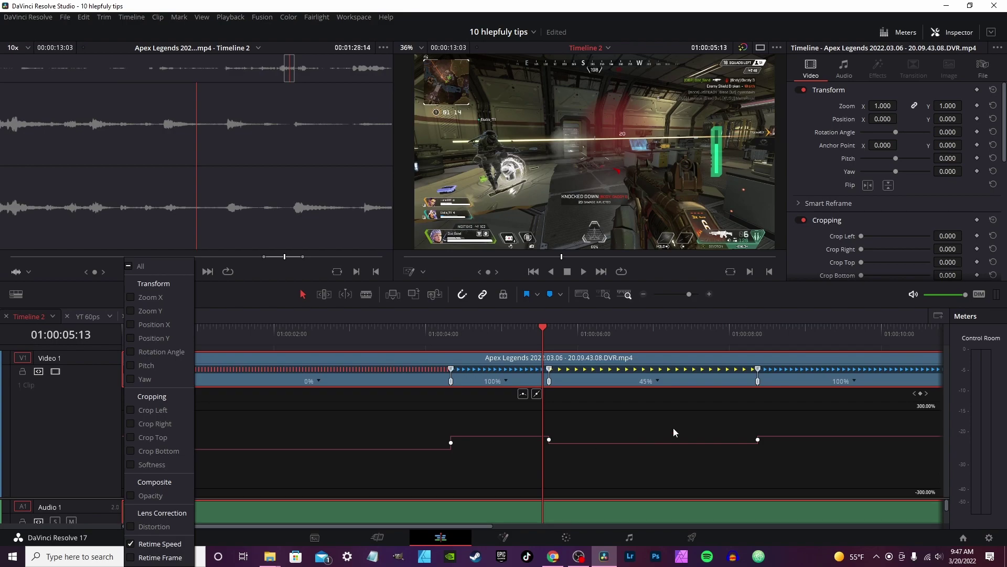
key("space")
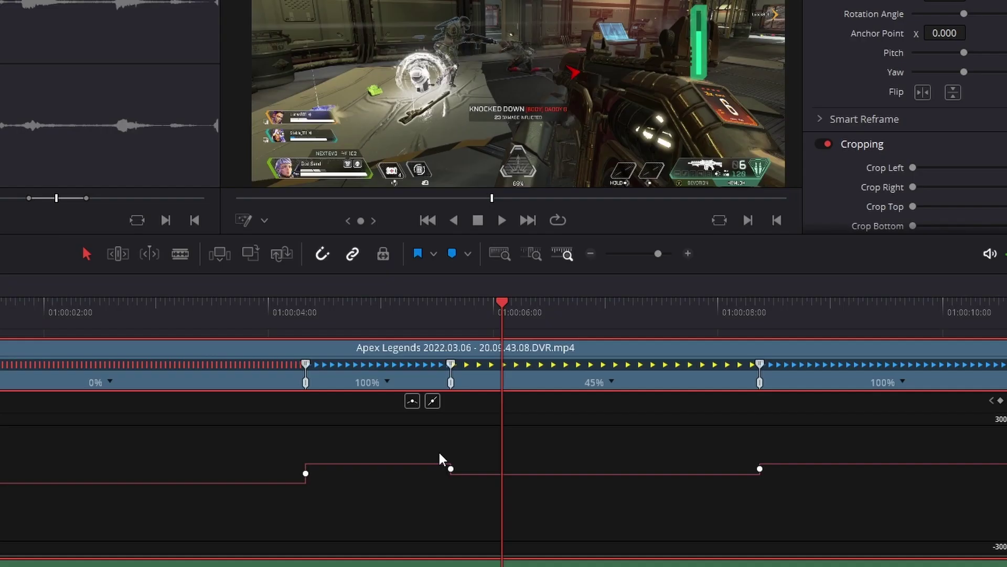
- Smooth the keyframes at both ends of the slow section and play back the ramp
left_click(759, 468)
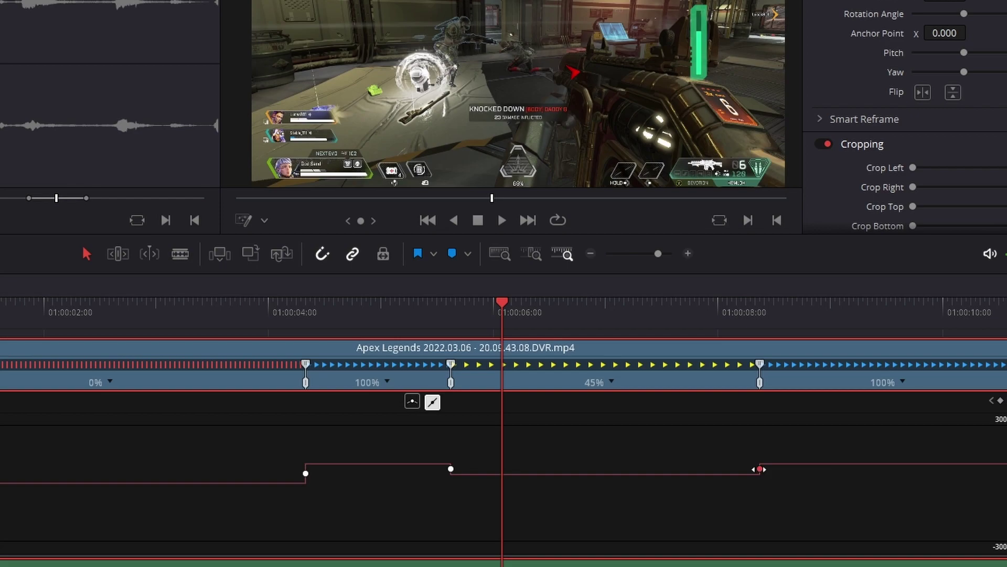
left_click(413, 403)
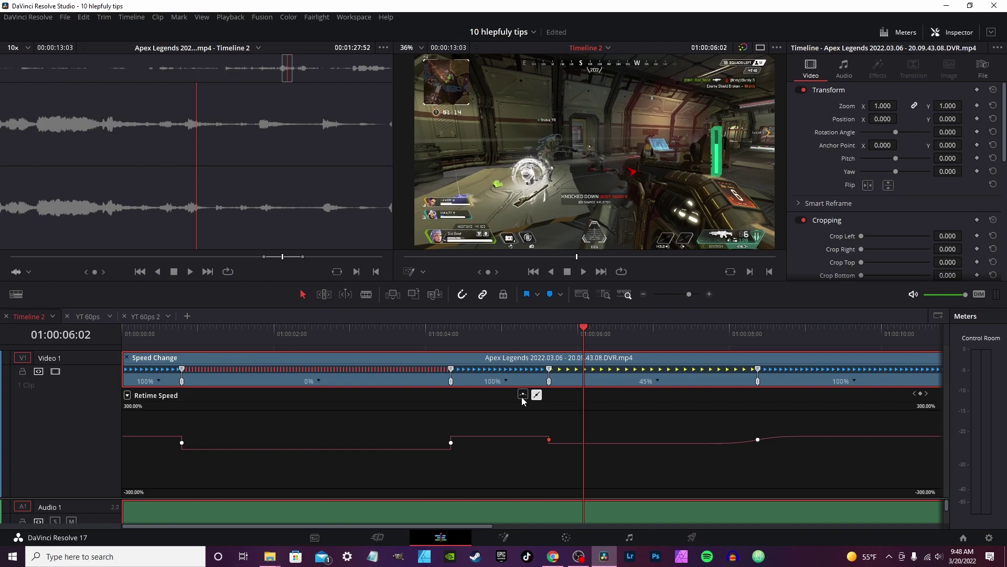
left_click(522, 397)
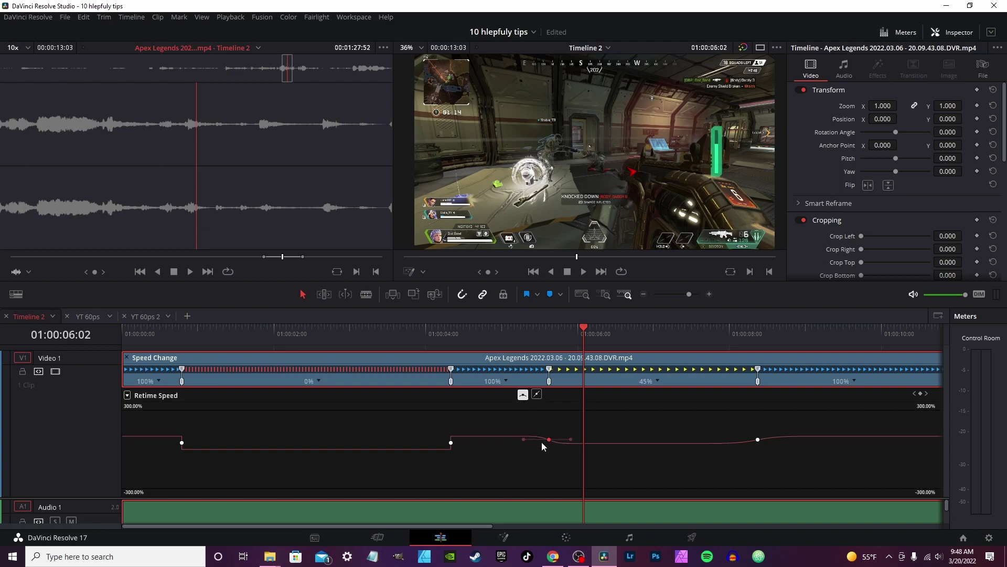
left_click(509, 345)
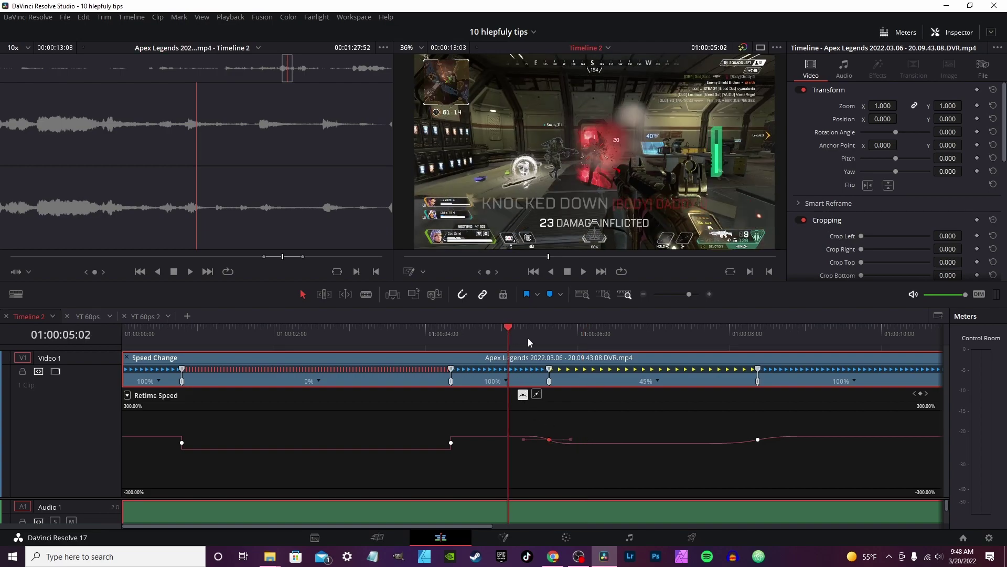
key("space")
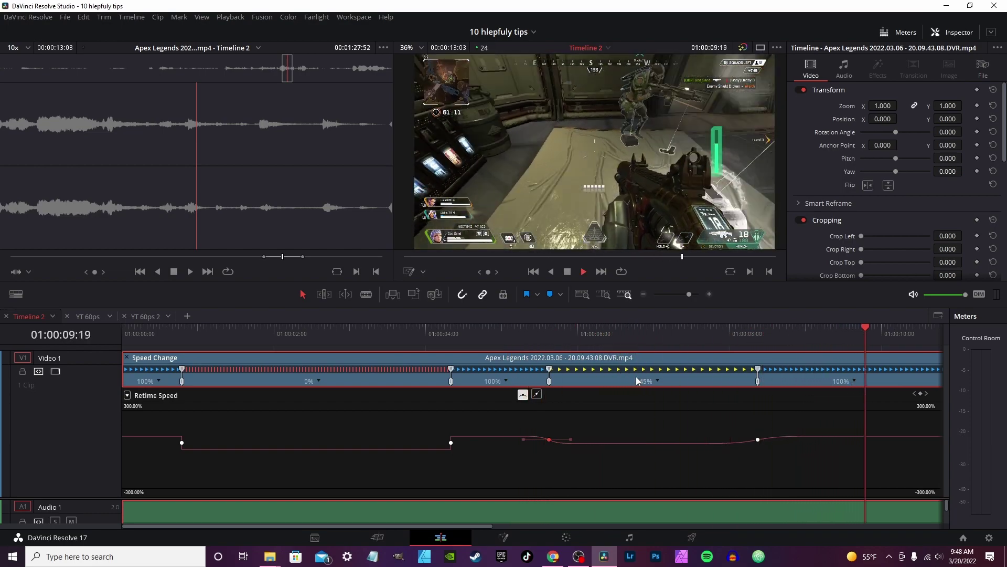
key("space")
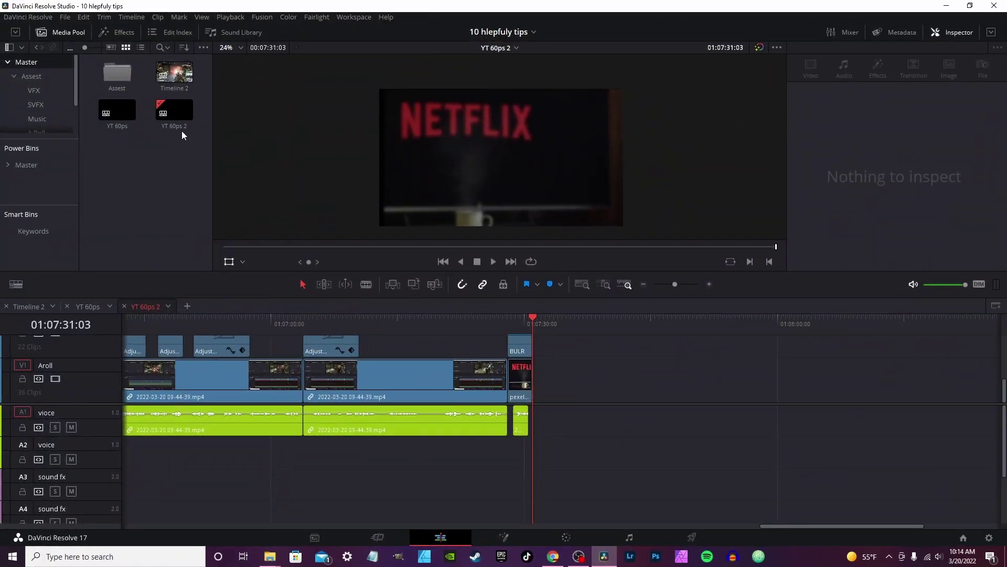
- Set the YT 60ps 2 Timeline Resolution to 3840 x 2160 Ultra HD in Timeline Settings
right_click(162, 116)
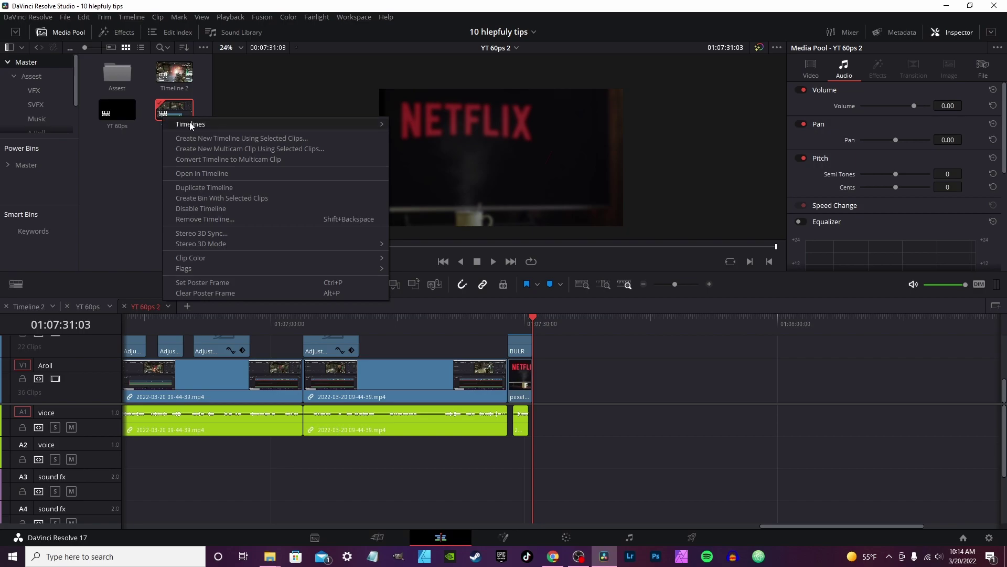
mouse_move(193, 124)
left_click(421, 124)
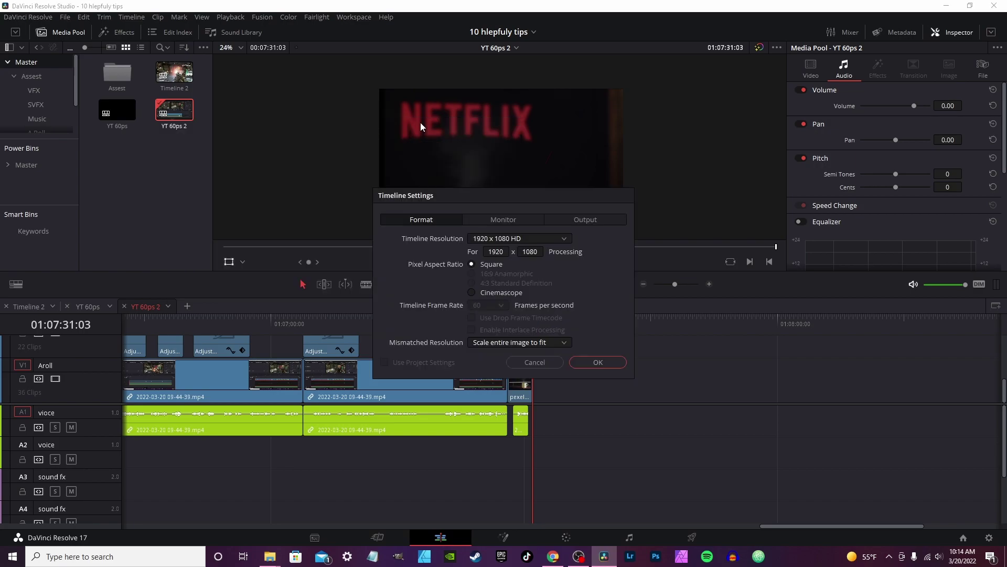
left_click(562, 239)
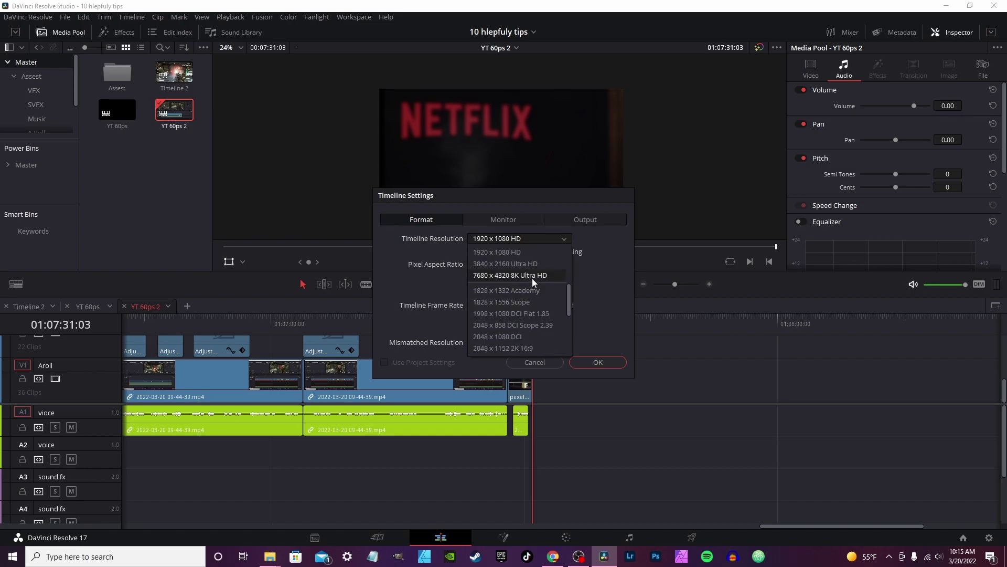
left_click(481, 264)
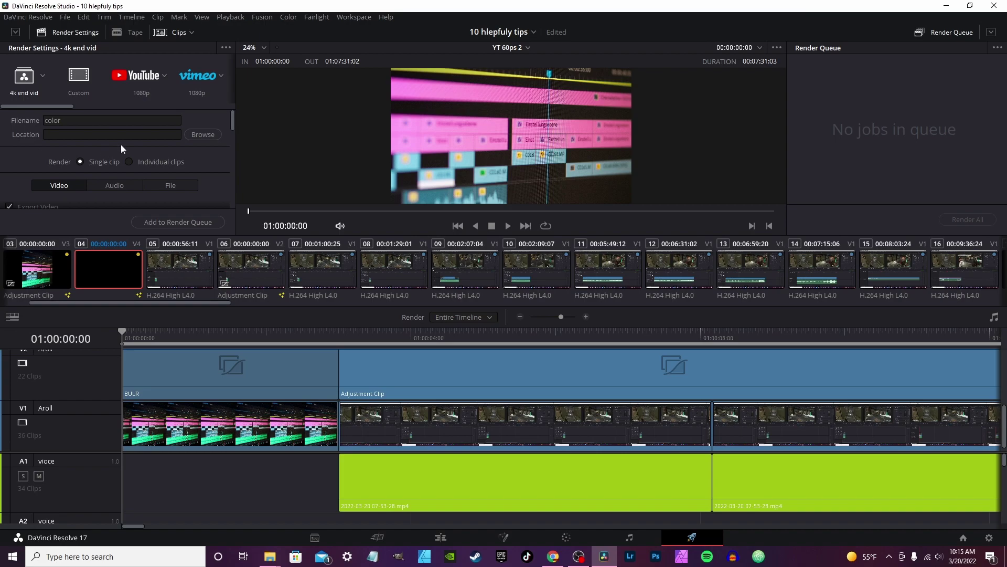
- Load the 4k end vid render preset on the Deliver page
scroll(157, 137, "down", 4)
scroll(149, 140, "down", 2)
scroll(139, 139, "up", 2)
left_click(43, 77)
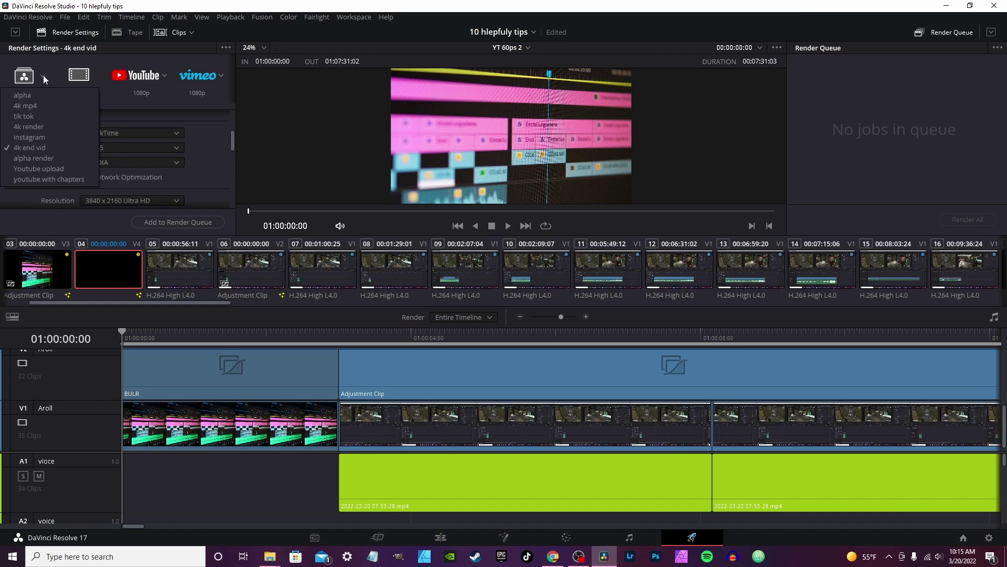
left_click(42, 149)
- Set the render Resolution to 3840 x 2160 Ultra HD
scroll(156, 174, "down", 4)
scroll(88, 139, "up", 1)
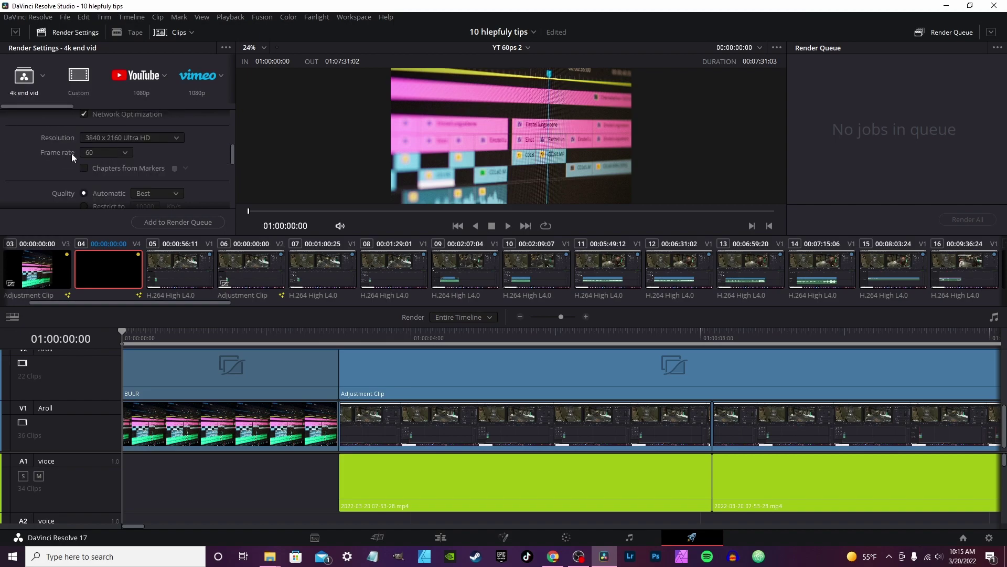
left_click(175, 139)
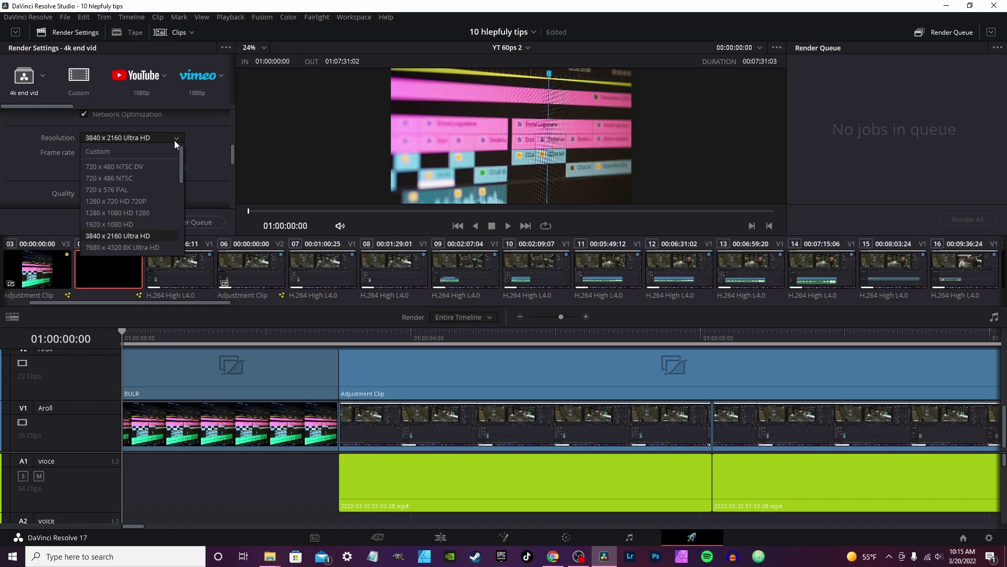
left_click(112, 235)
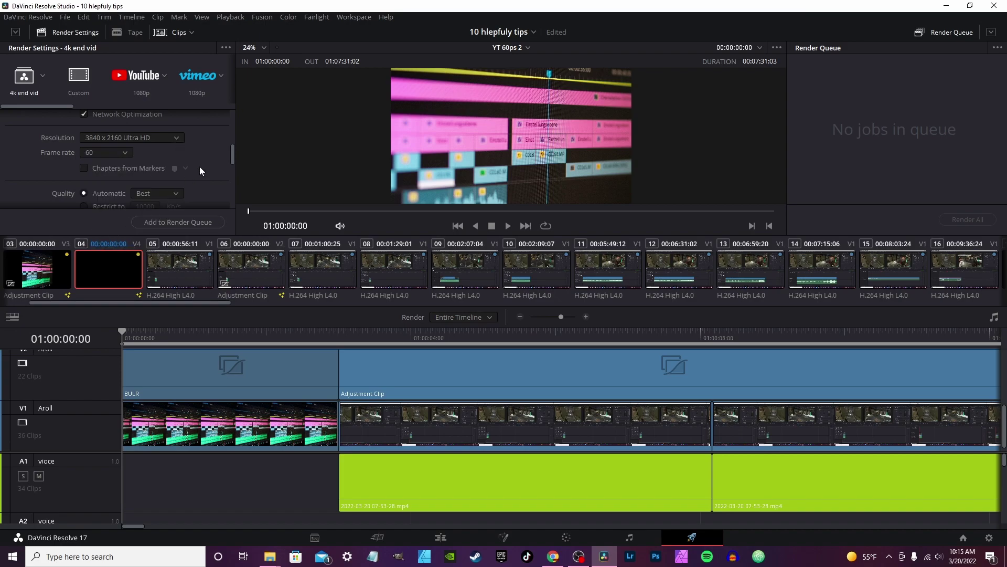
scroll(201, 165, "up", 2)
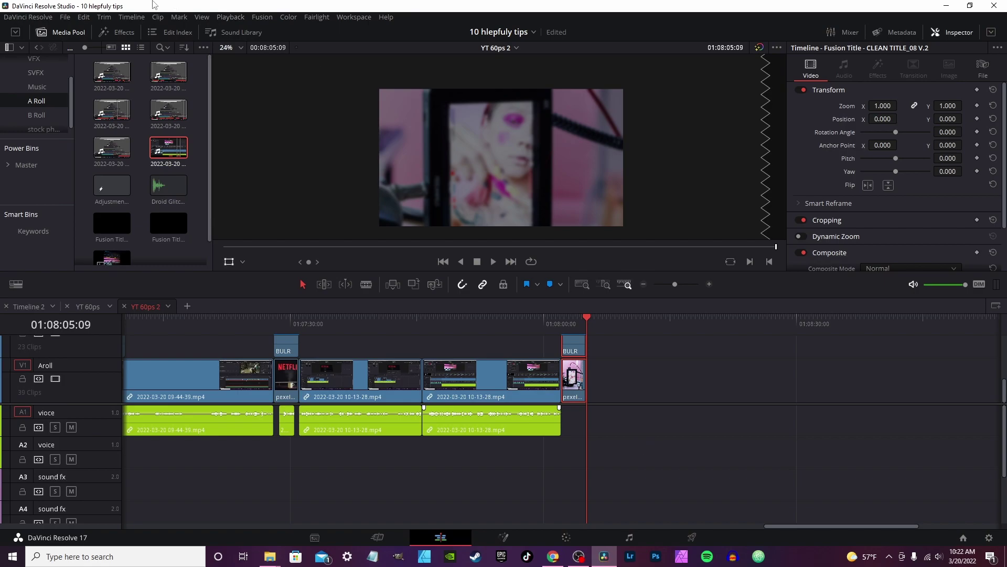
- Review Timeline Proxy Mode in the Playback menu, then play the YT 60ps timeline
left_click(223, 19)
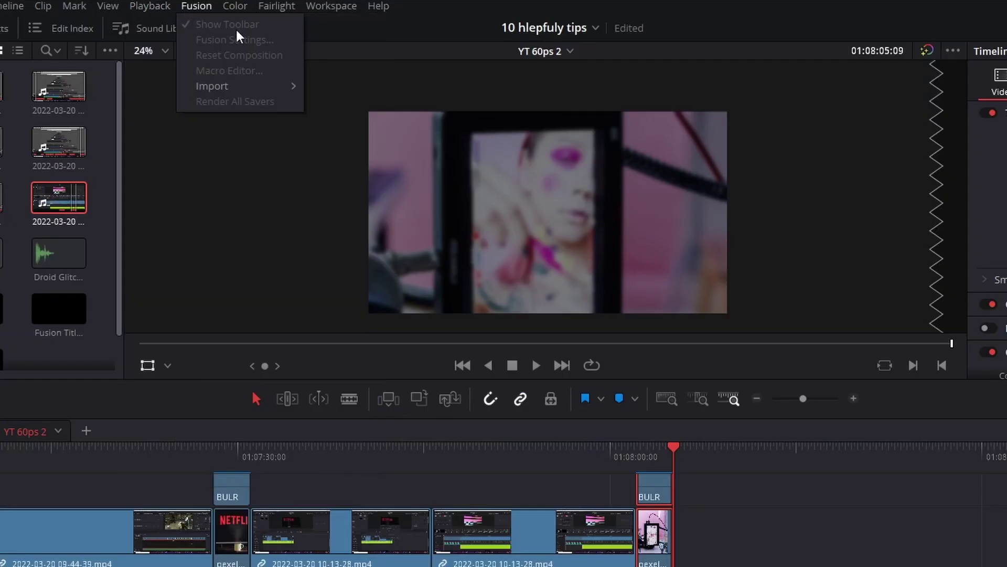
mouse_move(152, 60)
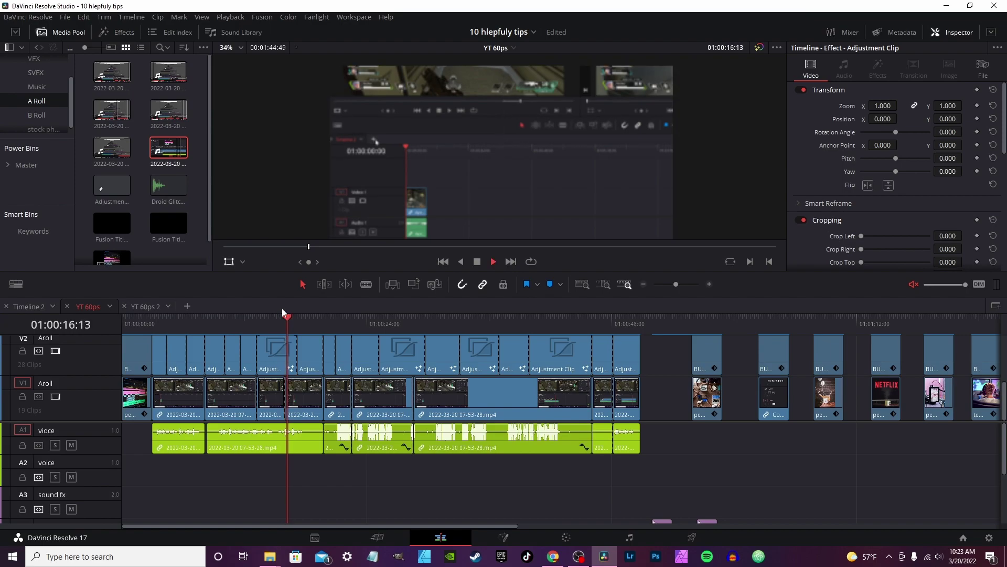
key("space")
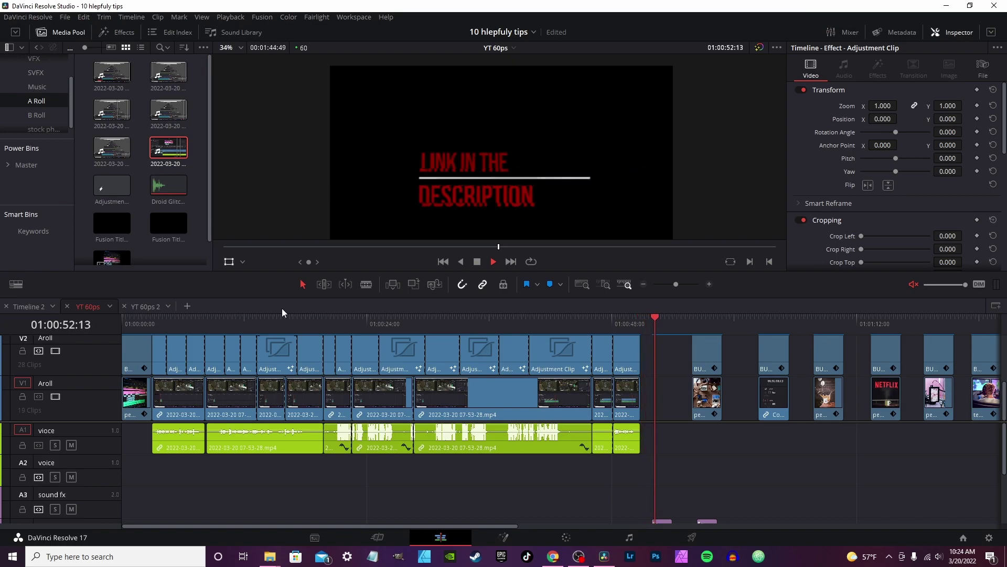
- Set Timeline Proxy Mode to Half Resolution and recheck it in the Playback menu
left_click(224, 17)
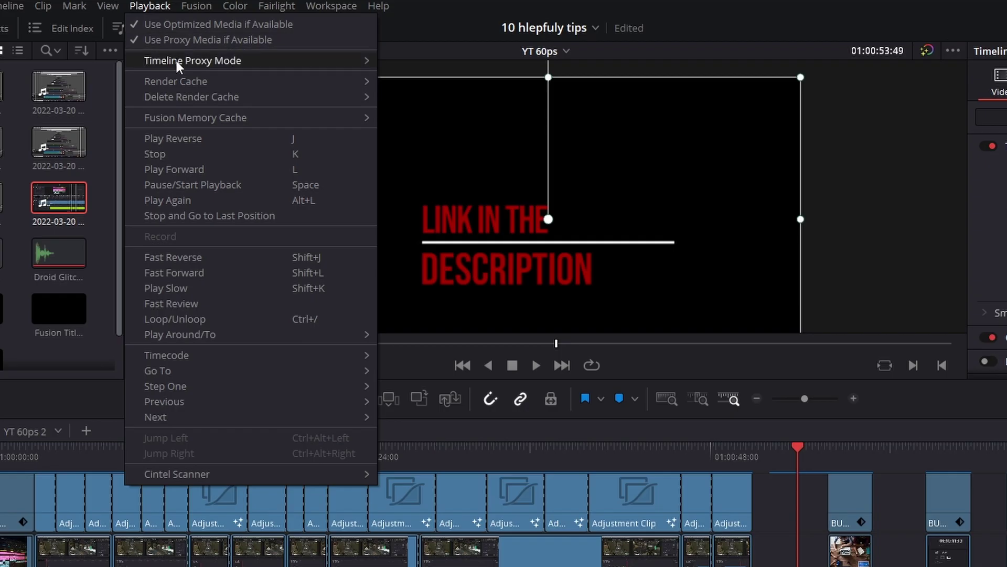
mouse_move(260, 55)
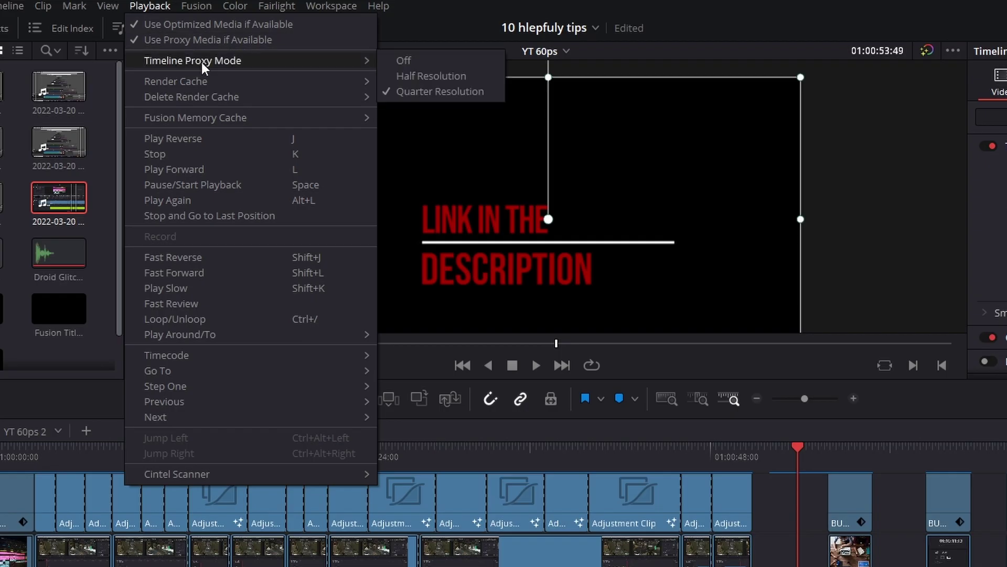
left_click(411, 75)
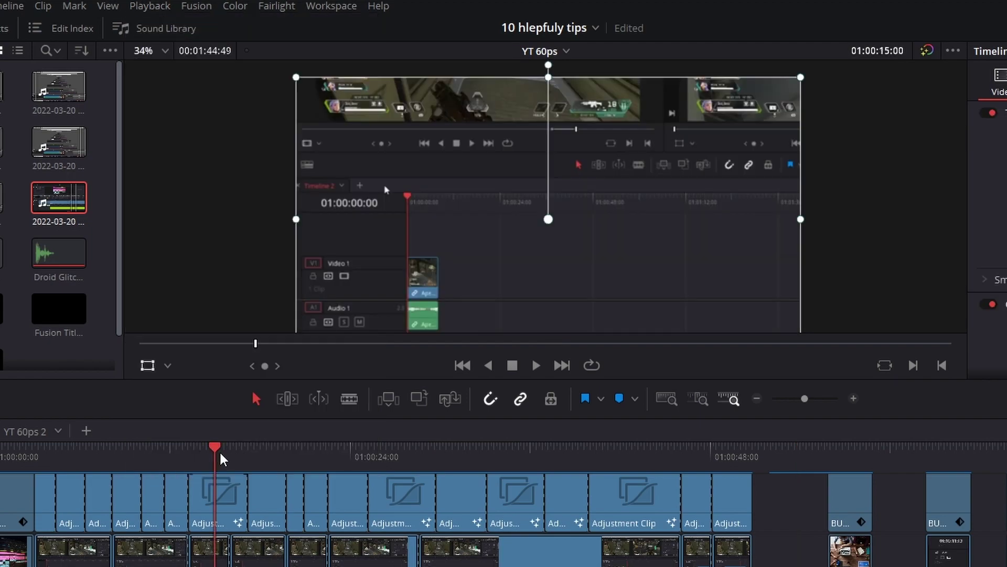
left_click(220, 451)
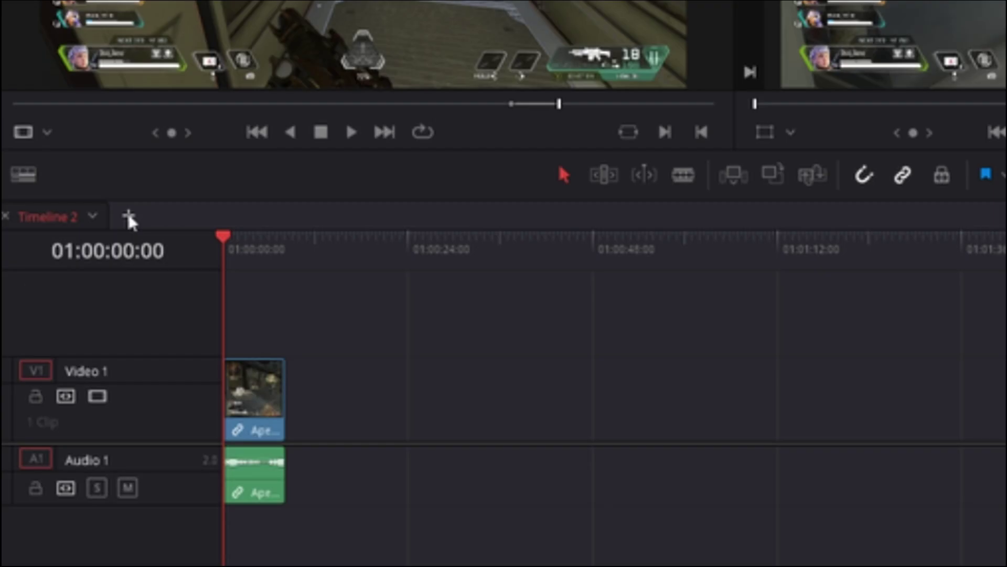
left_click(128, 216)
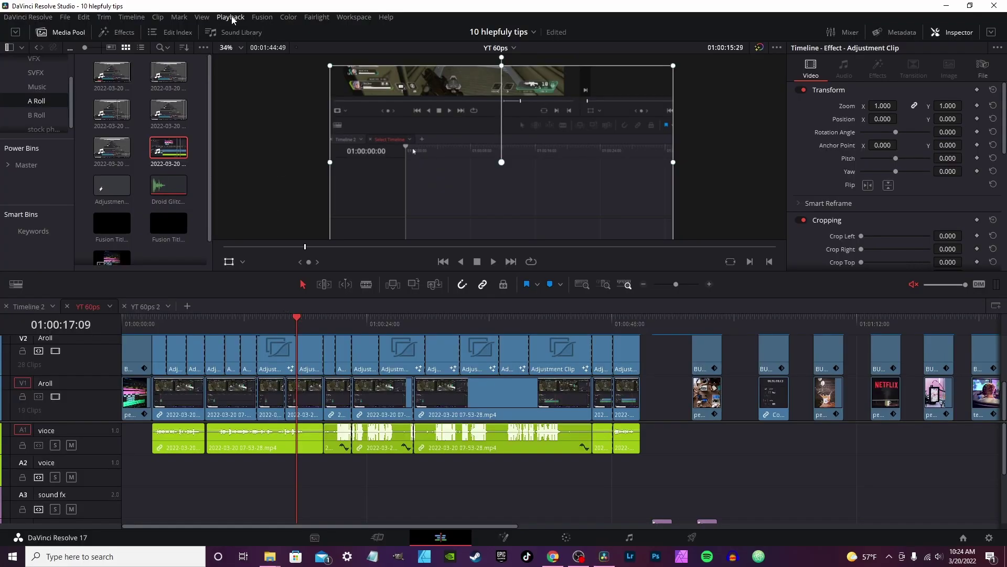
left_click(231, 18)
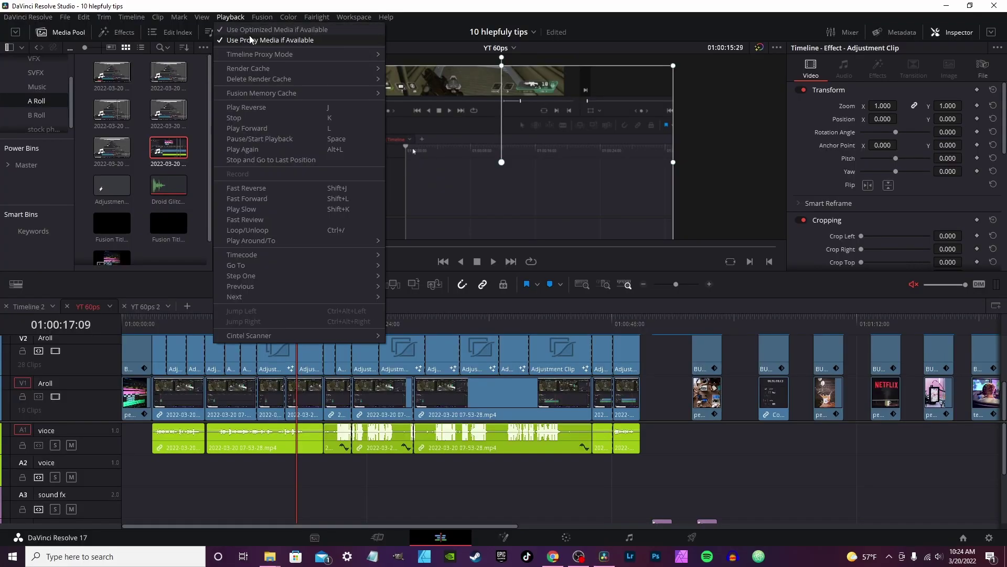
left_click(401, 55)
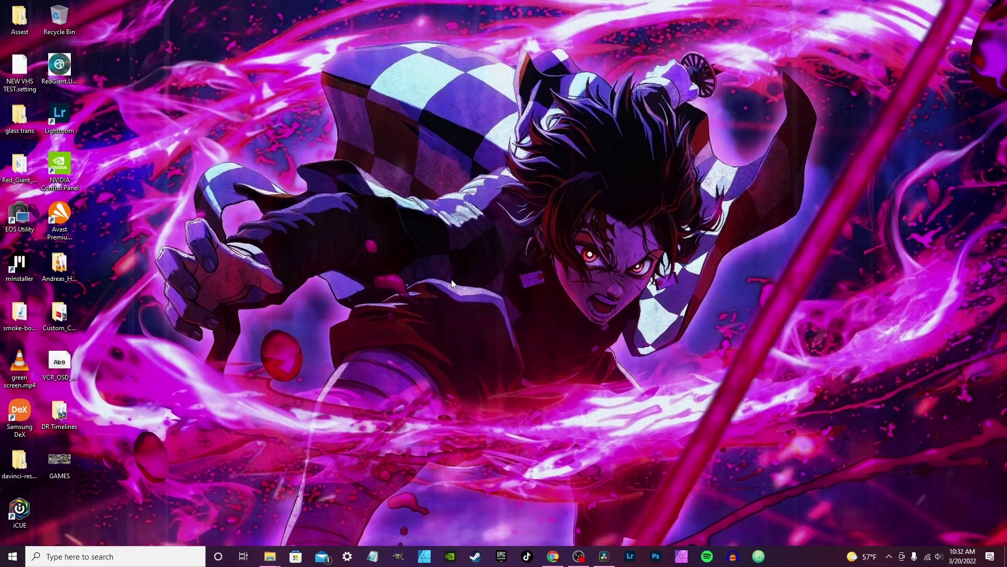
- Open the Assest folder from the desktop
double_click(20, 17)
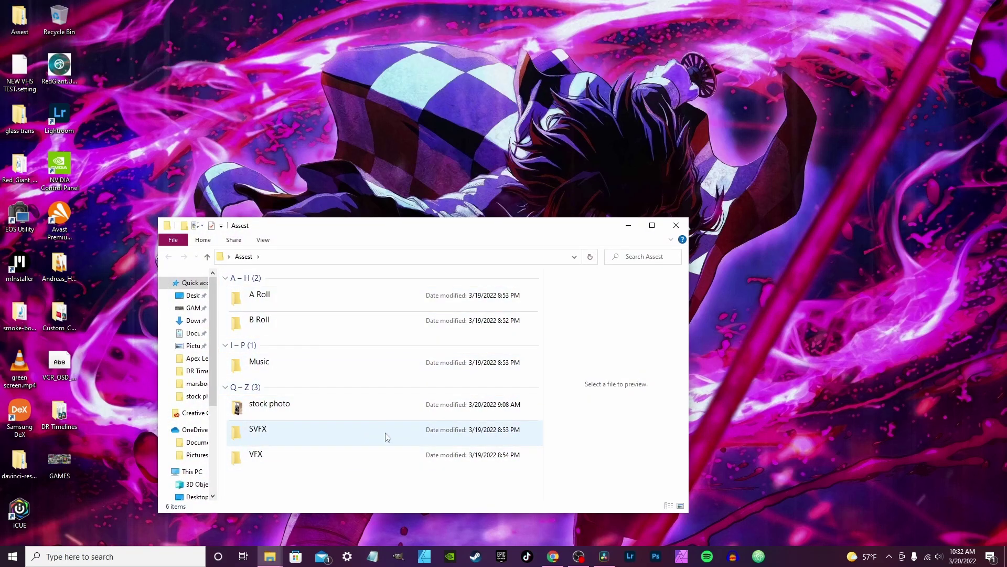
- Drag the Assest desktop folder into Resolve's Master bin
left_click(677, 225)
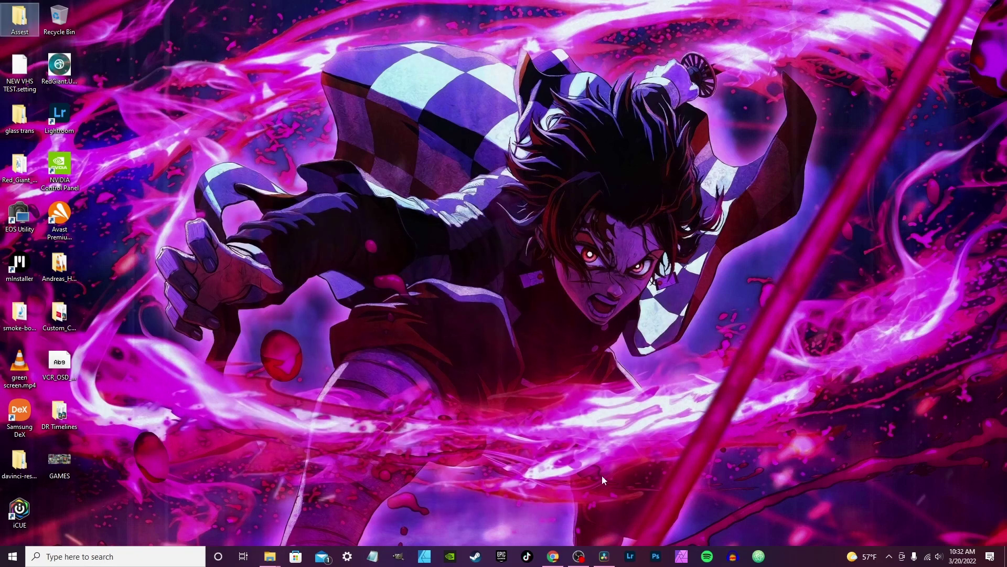
left_click(604, 556)
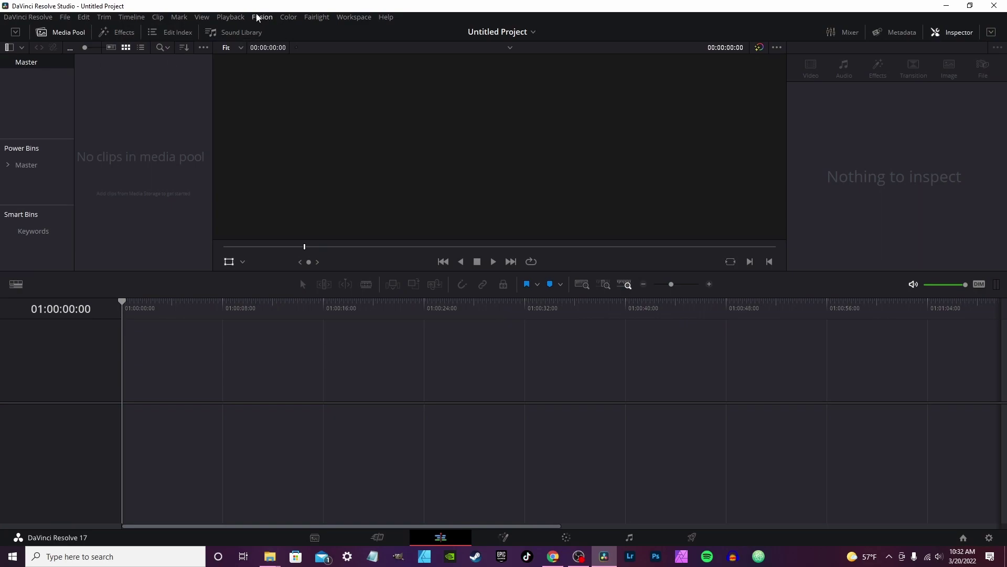
left_click_drag(258, 6, 555, 33)
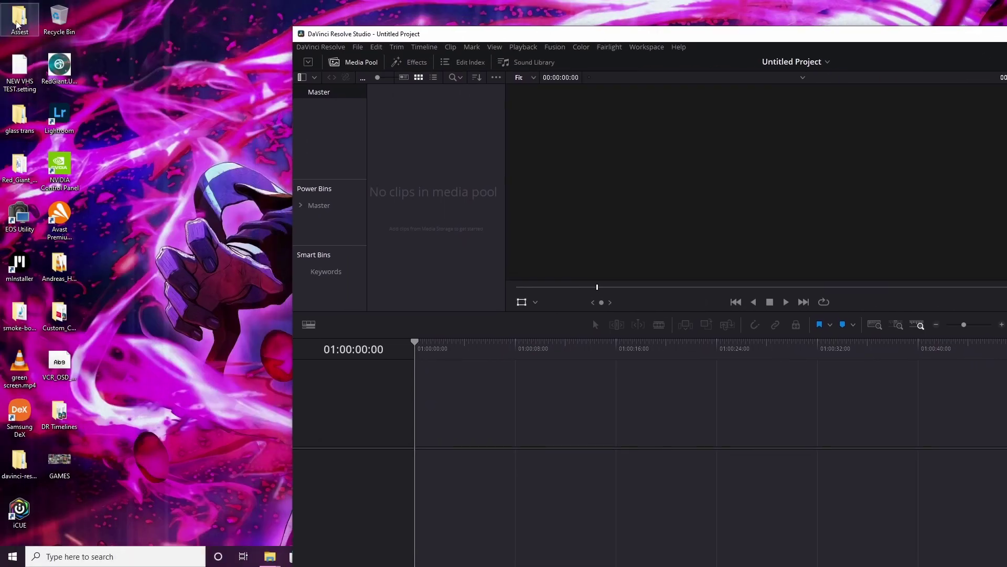
left_click_drag(17, 23, 318, 88)
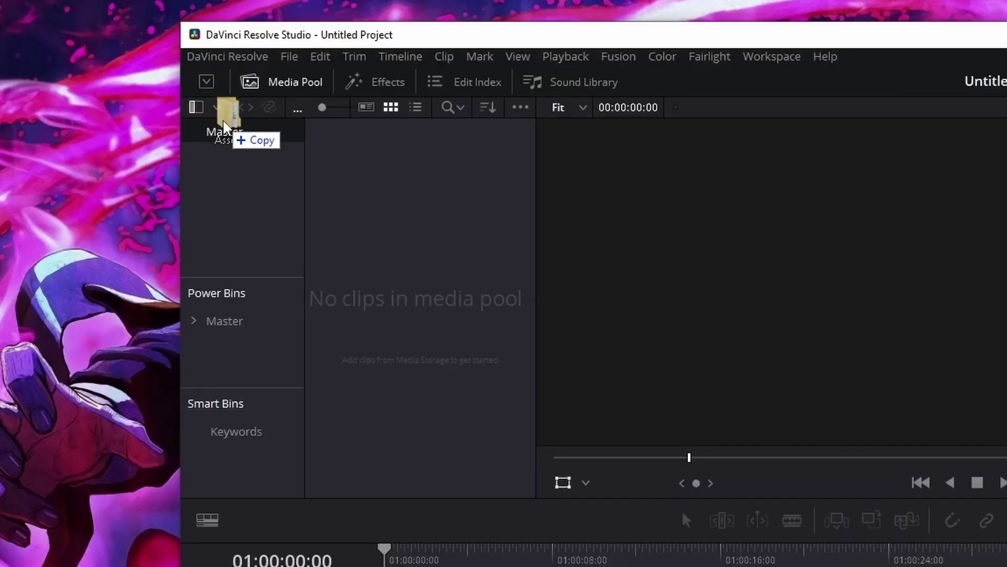
left_click_drag(224, 127, 222, 115)
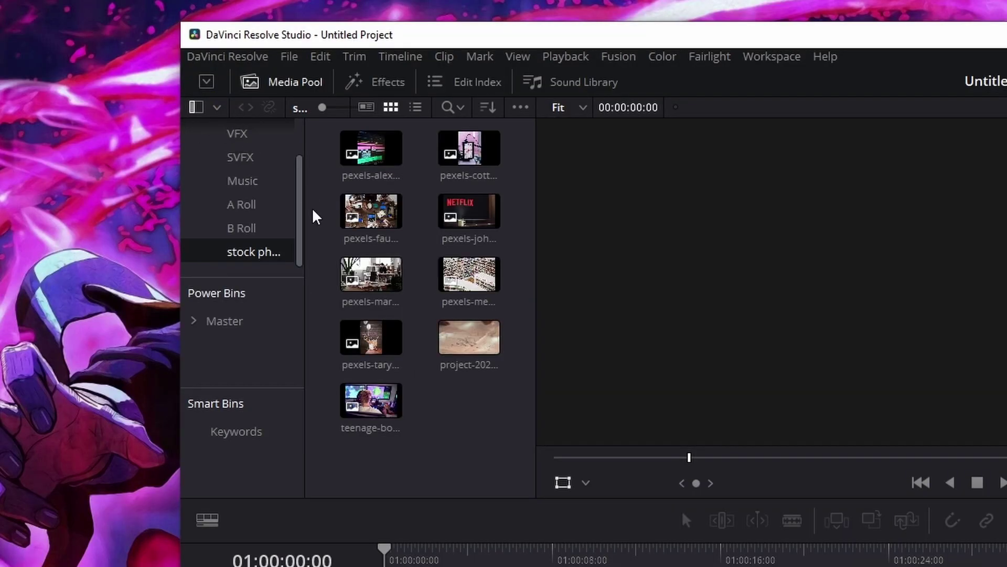
- Collapse and re-expand the Master and Assest bins to check the import
scroll(273, 254, "up", 2)
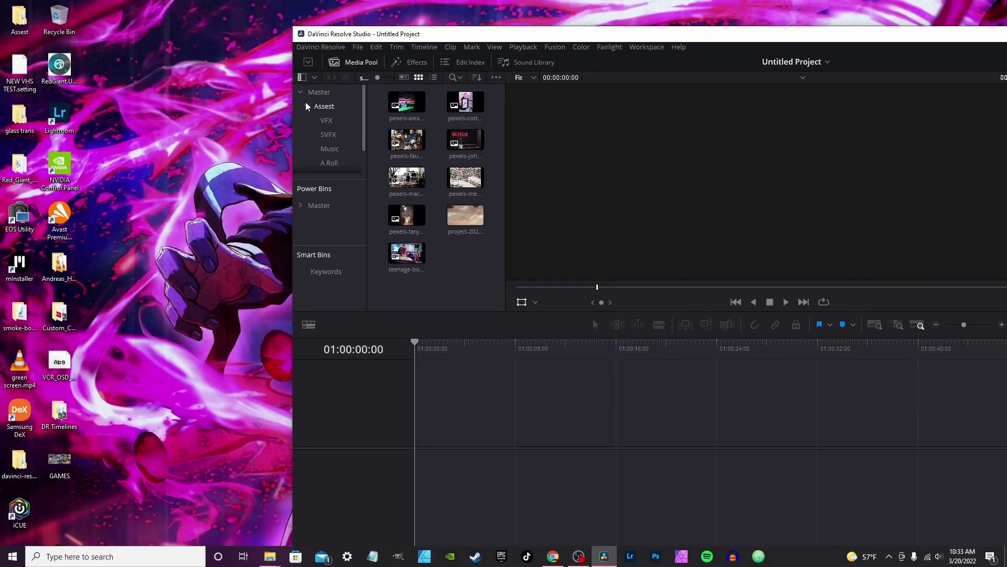
left_click(302, 92)
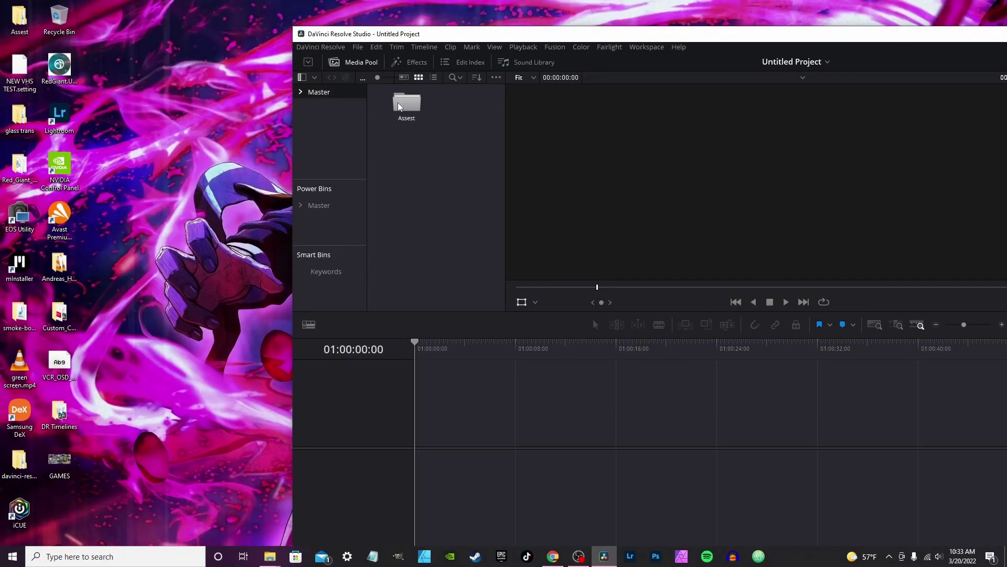
left_click(301, 91)
left_click(307, 107)
left_click(323, 106)
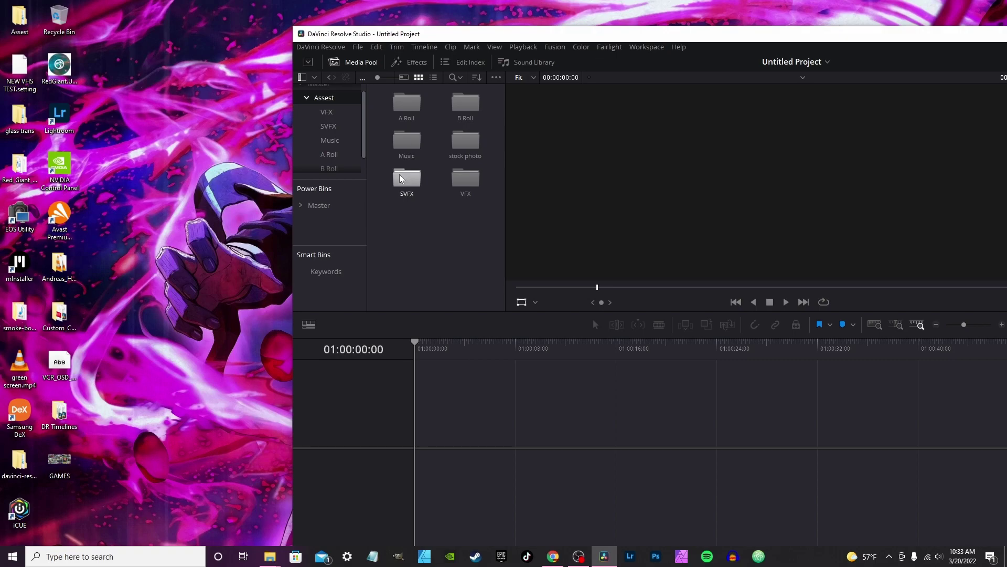
- Maximize Resolve and open the Assest bin to view its sub-bins
double_click(329, 85)
key("super+Up")
left_click(7, 62)
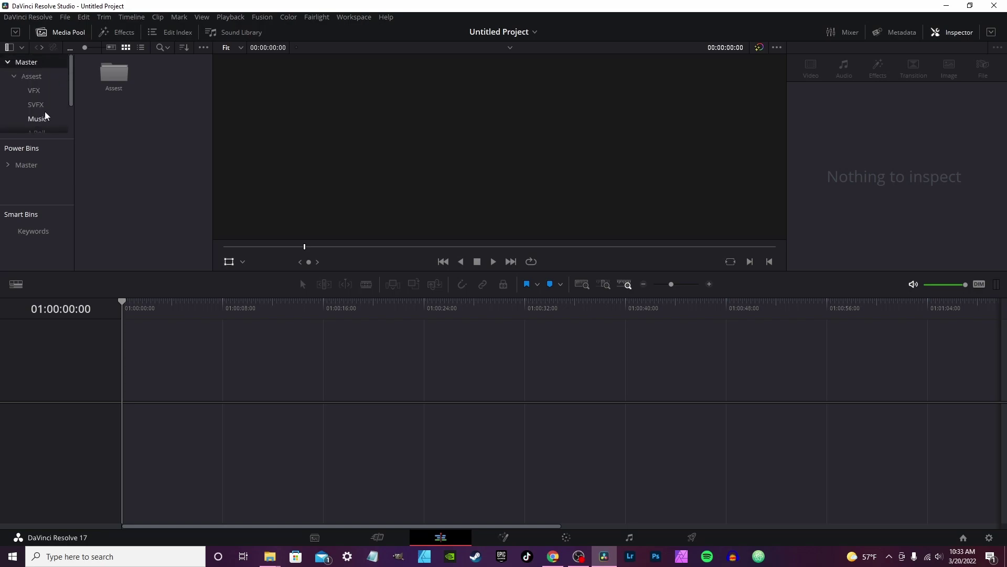
double_click(115, 79)
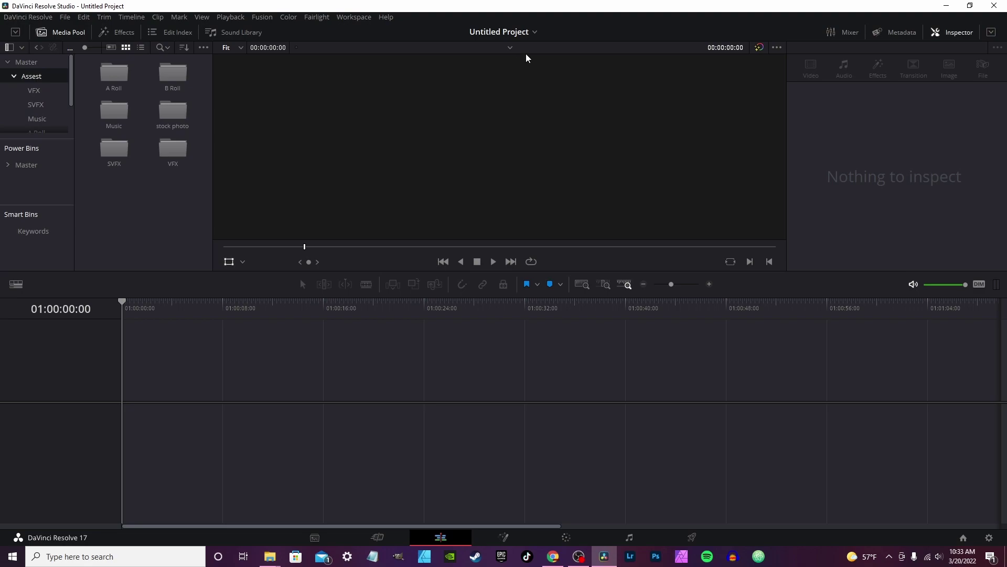
left_click(15, 77)
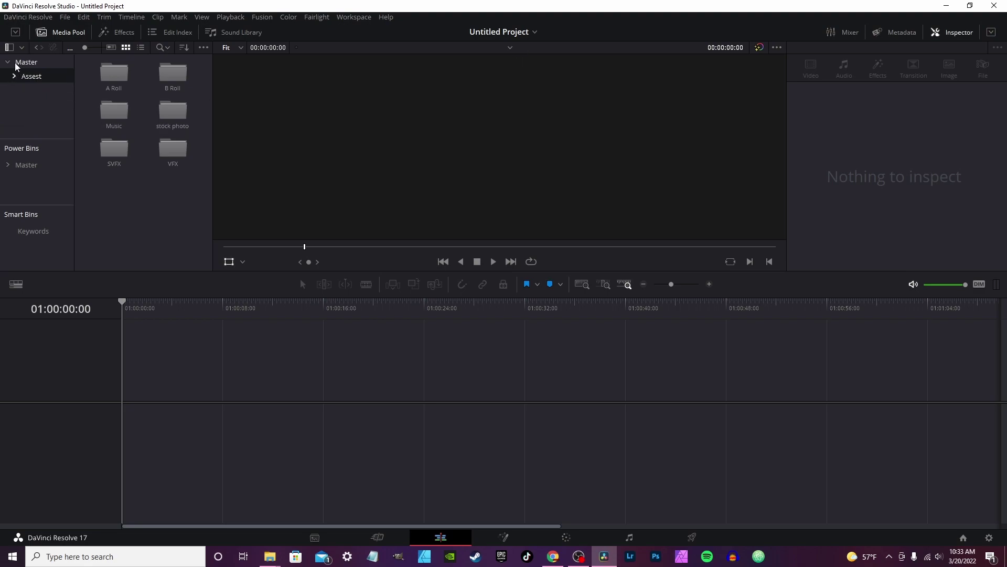
left_click(15, 66)
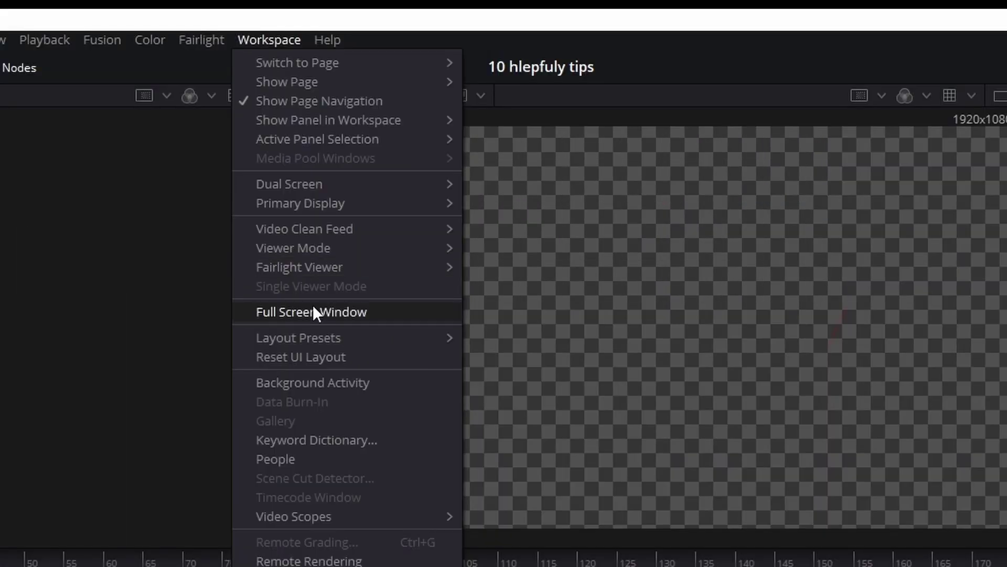
- Apply the Mid Flow Fusion layout preset with a single wide viewer, and pan the node graph
mouse_move(305, 343)
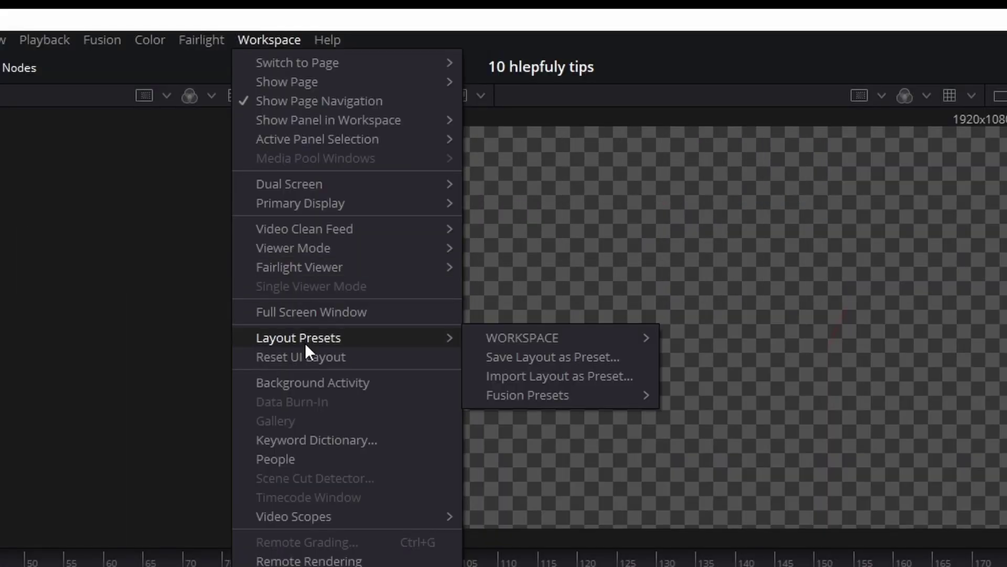
mouse_move(547, 398)
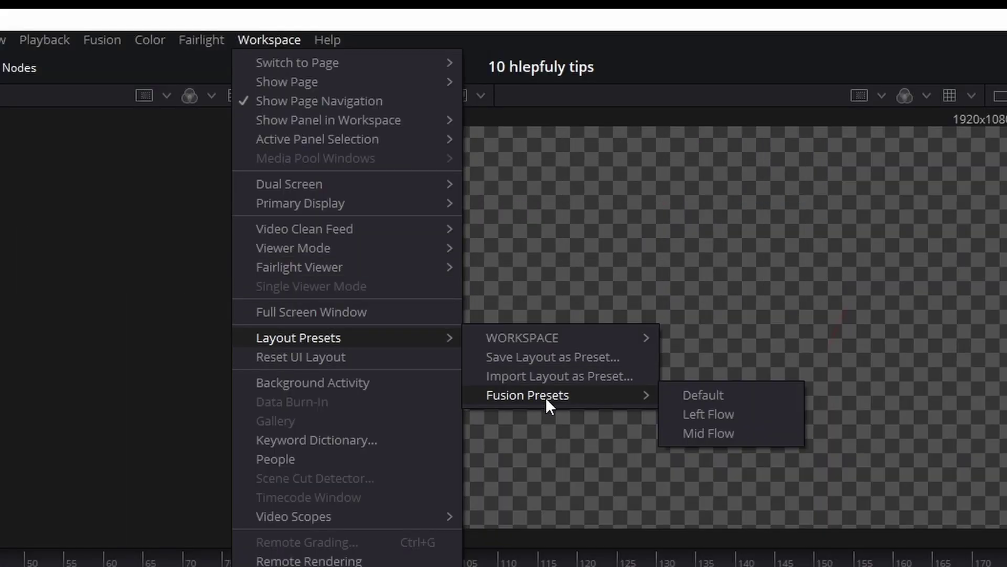
left_click(711, 429)
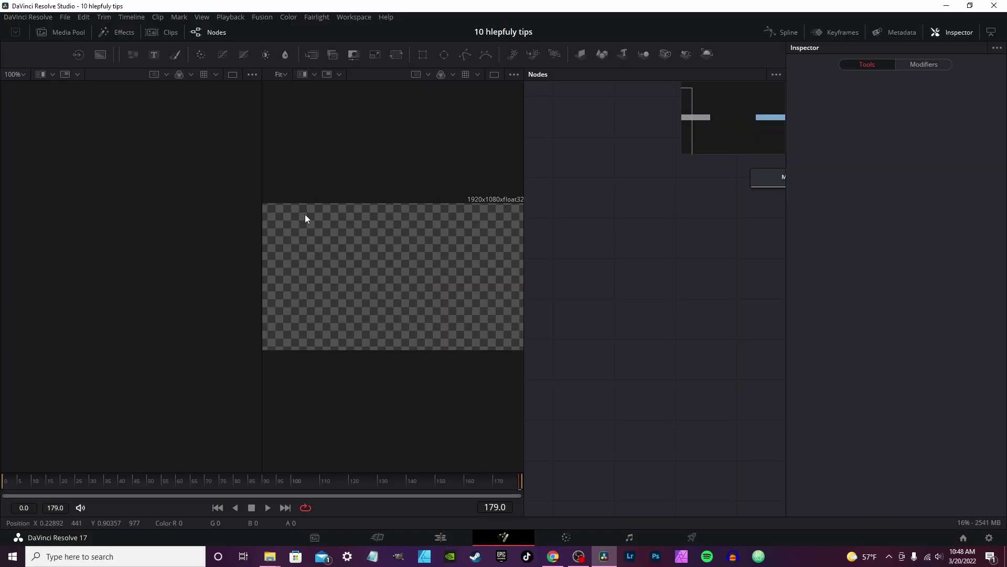
left_click(493, 74)
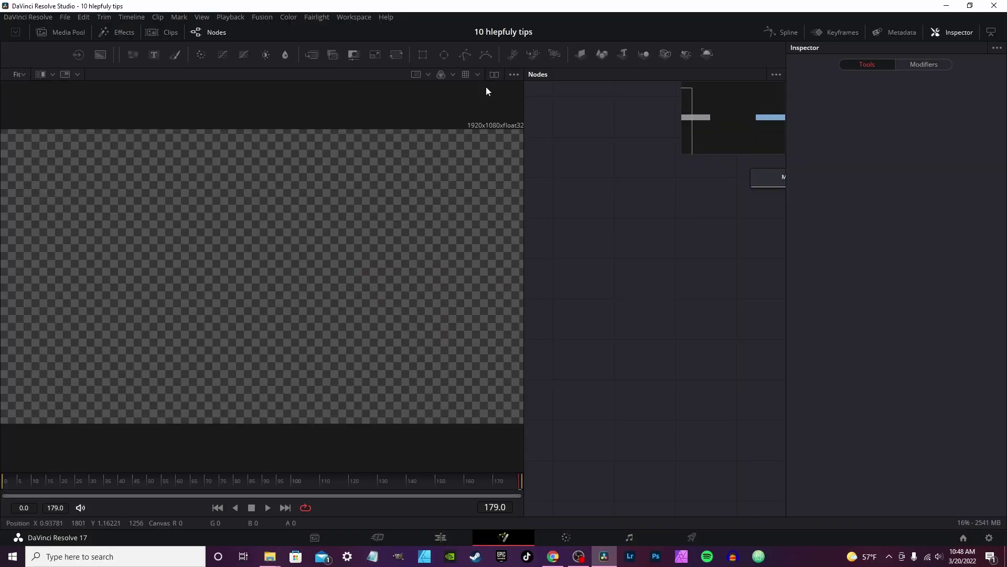
left_click_drag(592, 211, 773, 253)
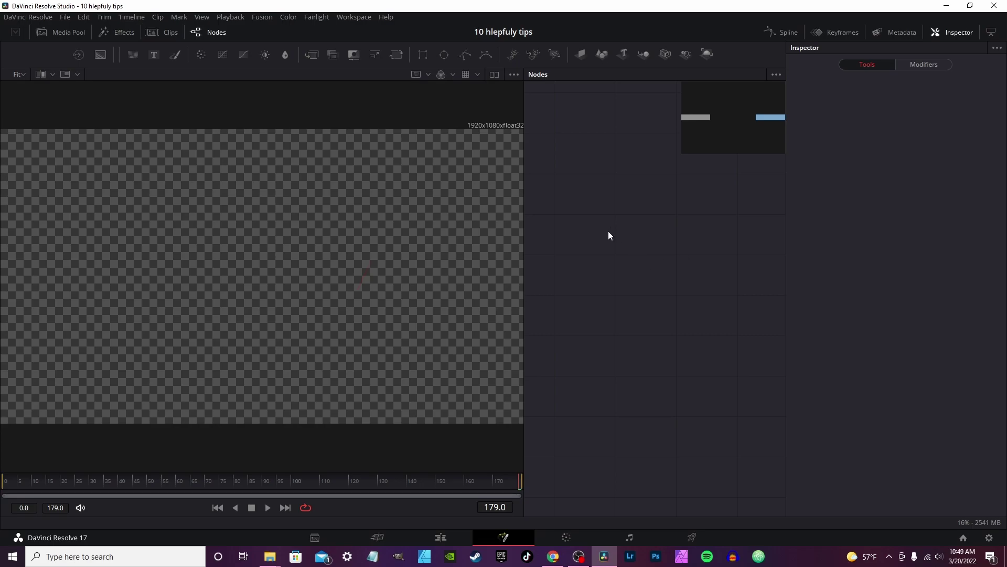
- Switch the Fusion page to the Left Flow layout preset
left_click(346, 17)
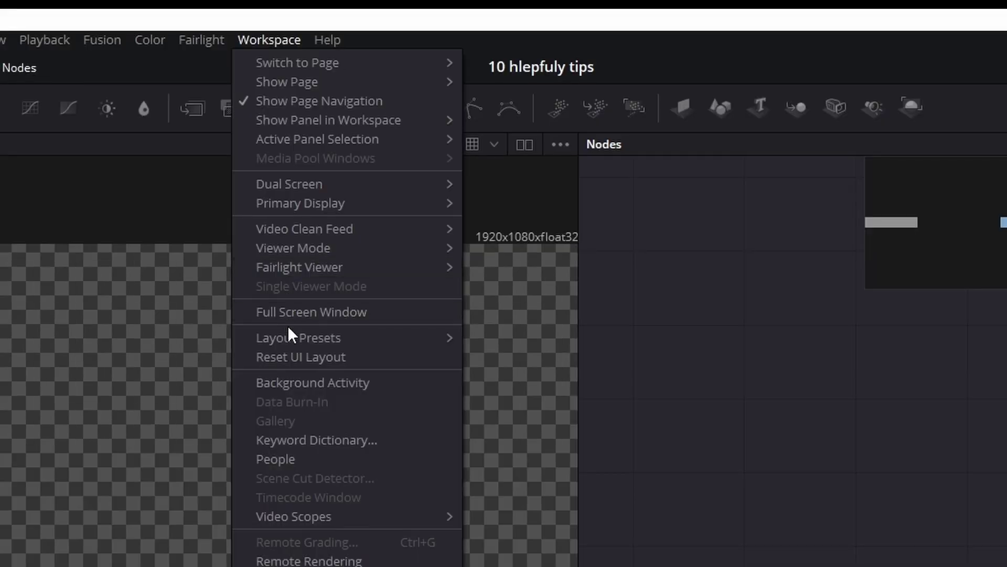
mouse_move(294, 337)
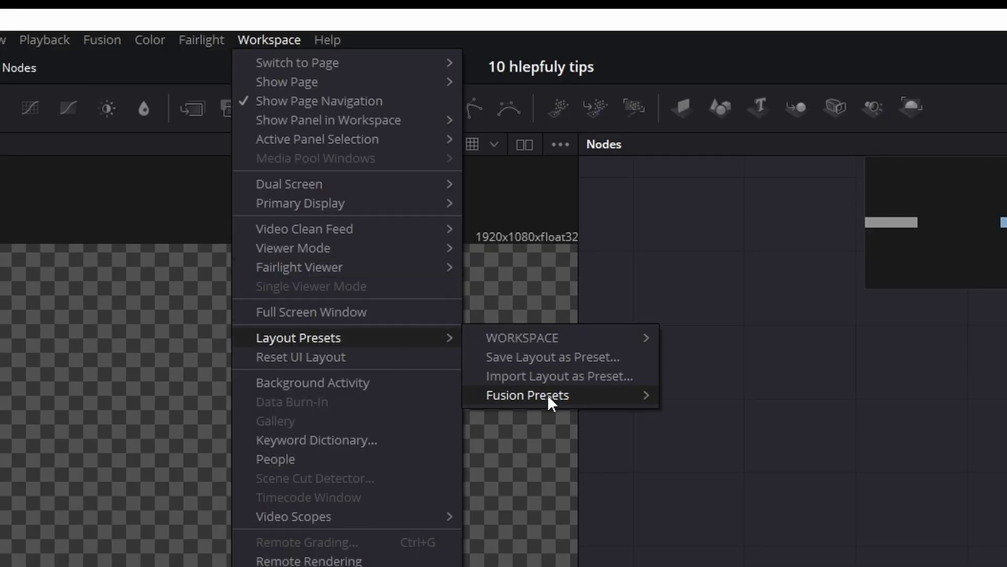
mouse_move(547, 395)
left_click(684, 412)
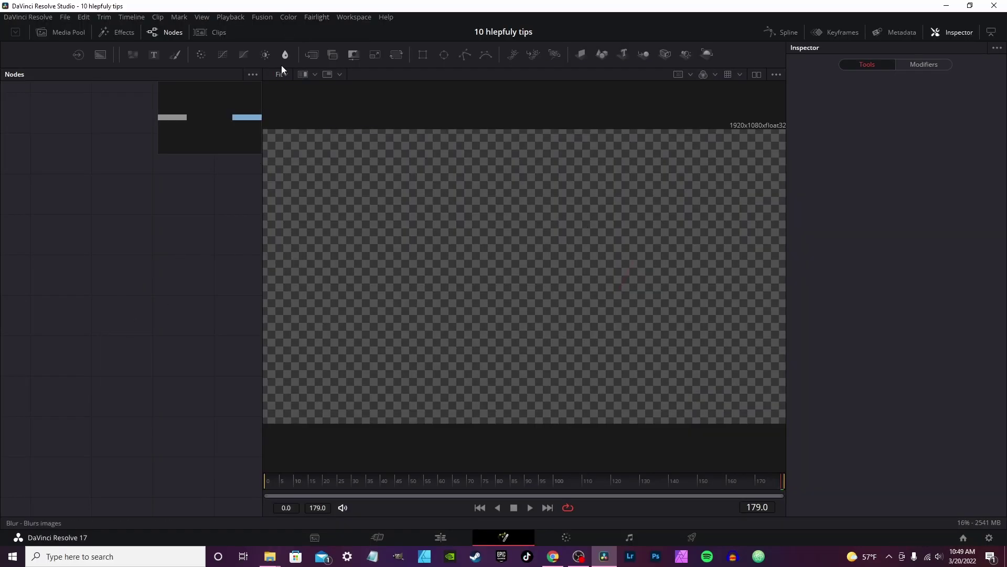
- Load the saved workspace layout preset and widen the viewer against the Nodes panel
left_click(354, 19)
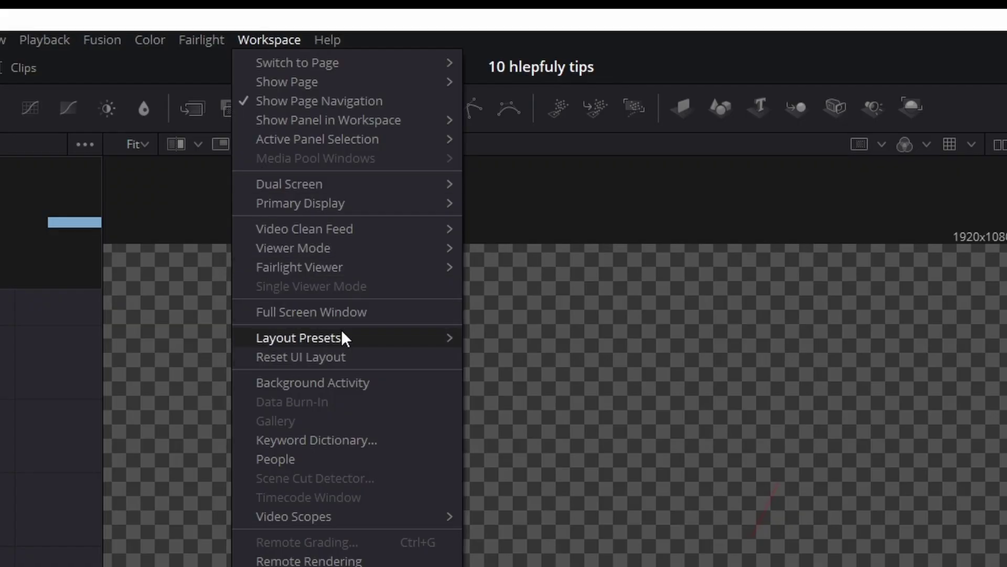
mouse_move(345, 337)
mouse_move(524, 395)
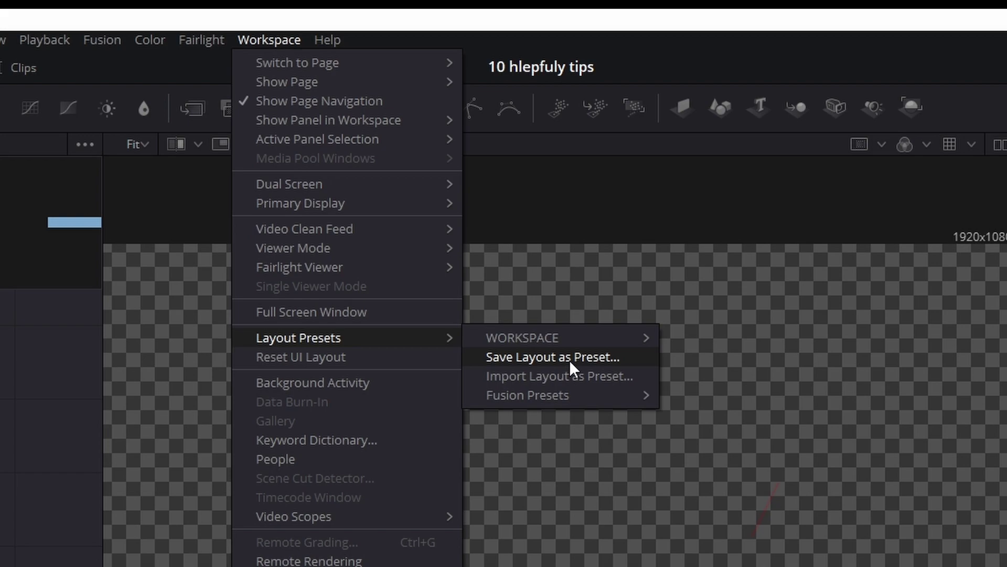
mouse_move(554, 335)
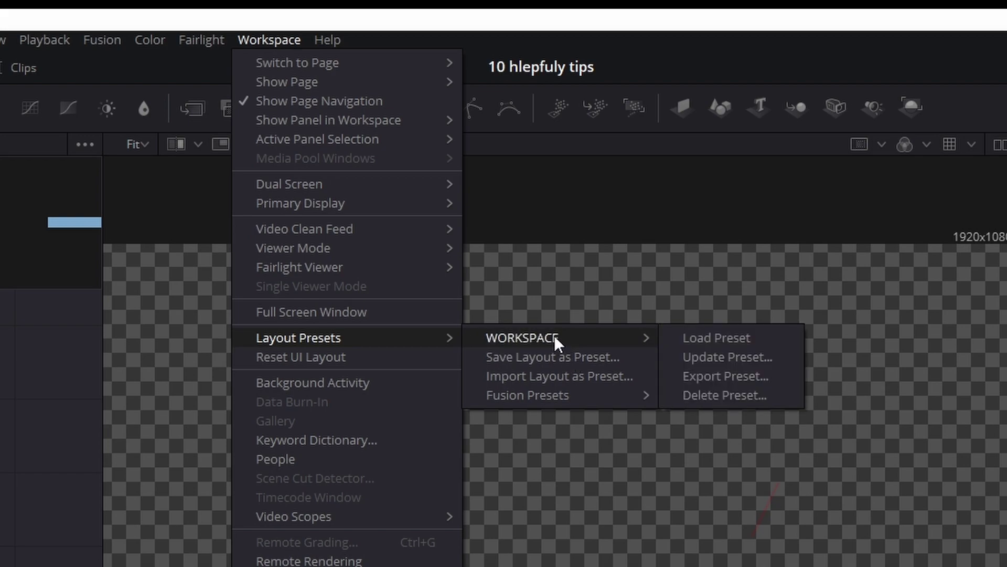
left_click(708, 338)
left_click_drag(513, 220, 568, 227)
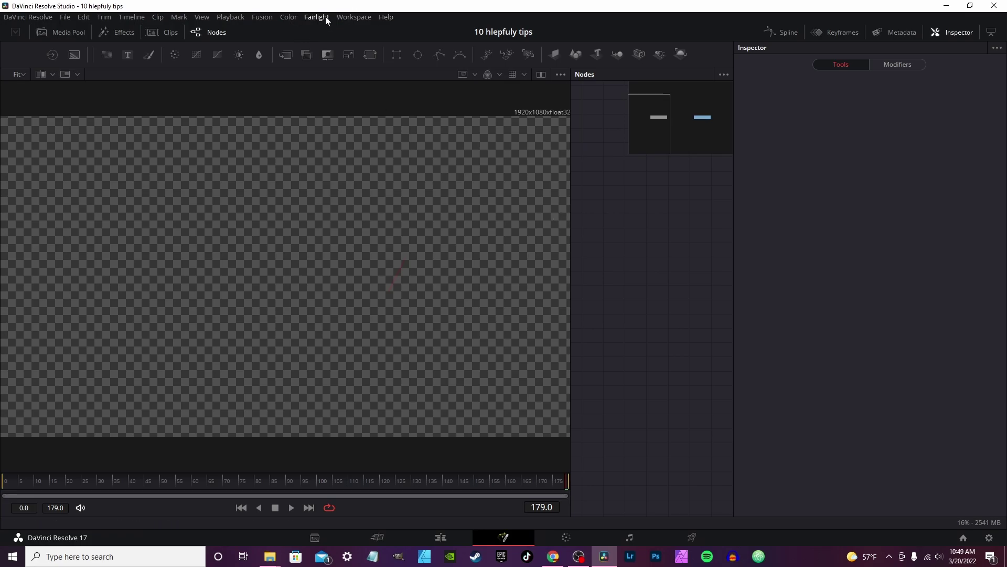
left_click(354, 16)
mouse_move(397, 179)
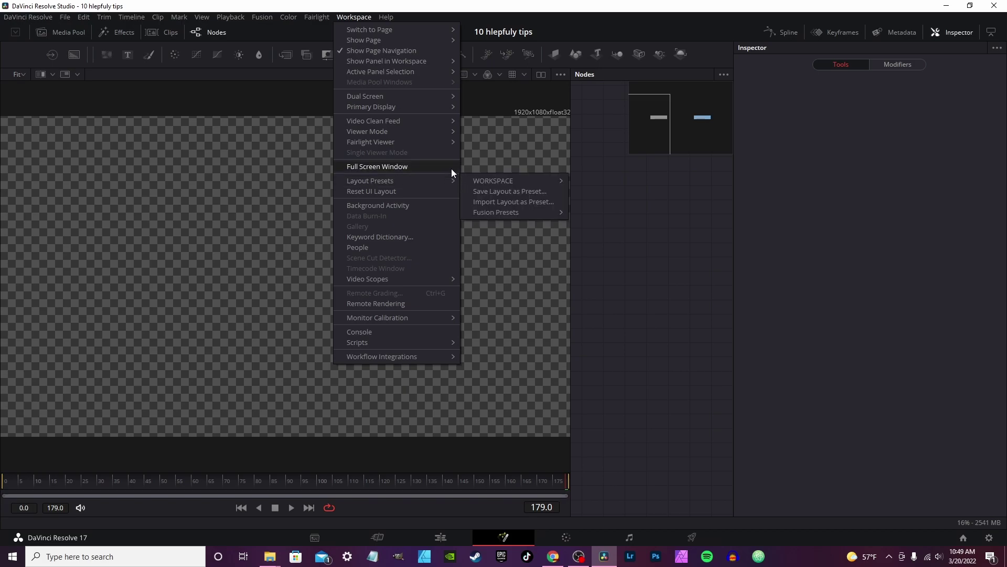
mouse_move(441, 183)
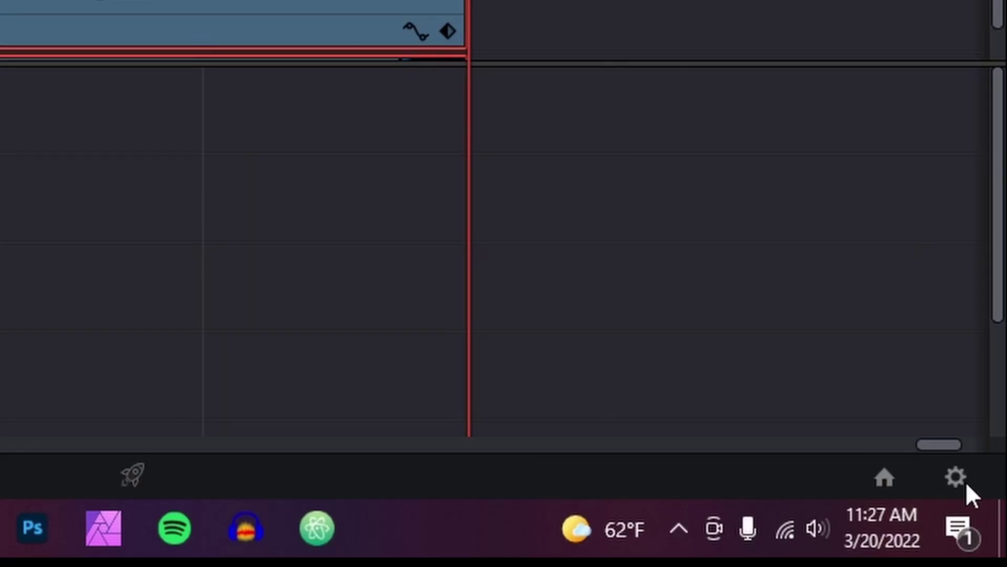
- Open Project Settings from the gear icon to check the timeline frame rate
left_click(964, 480)
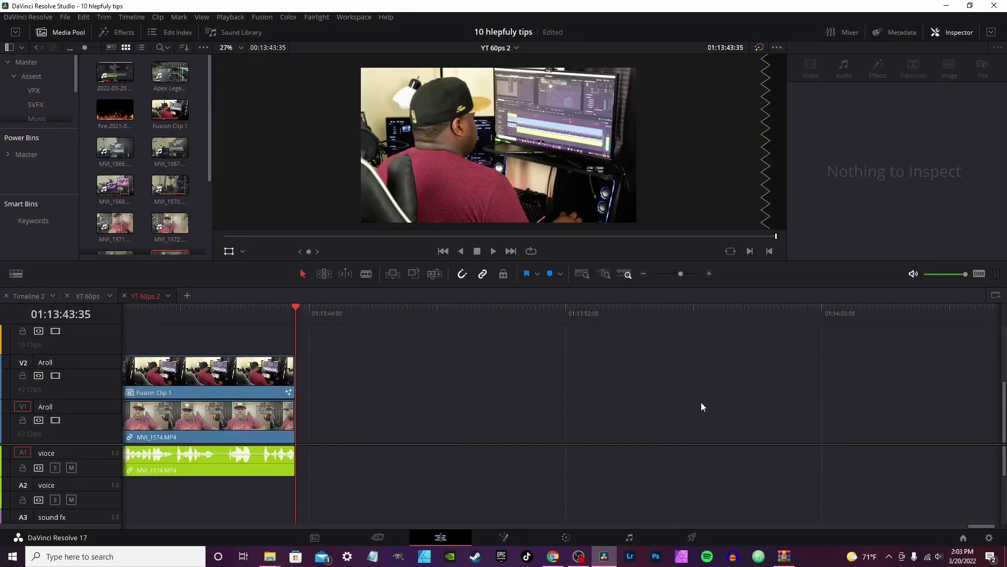
- Turn Dual Screen on, enlarge the viewers over a shorter timeline, and scrub the source to 00:00:21:24
left_click(346, 17)
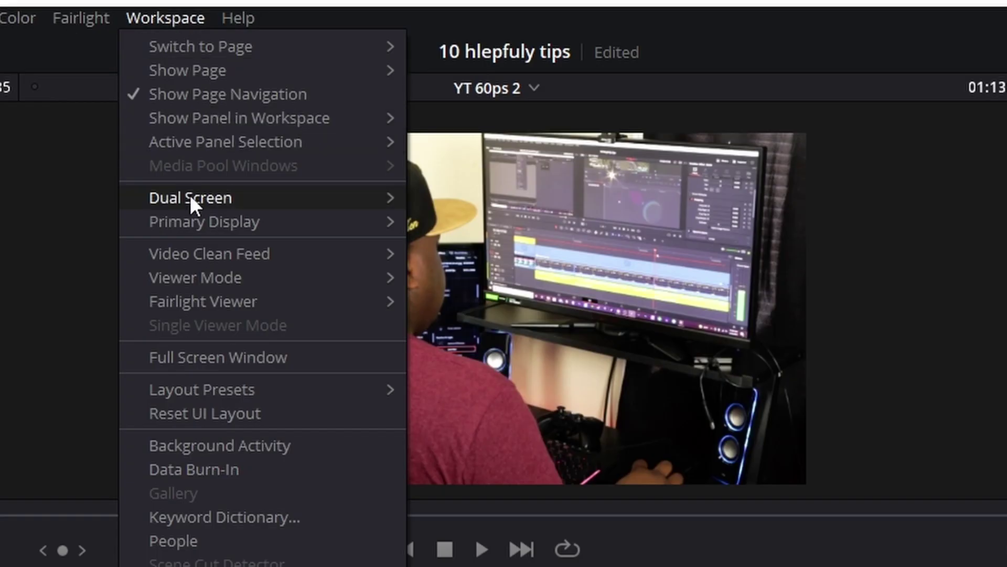
mouse_move(340, 95)
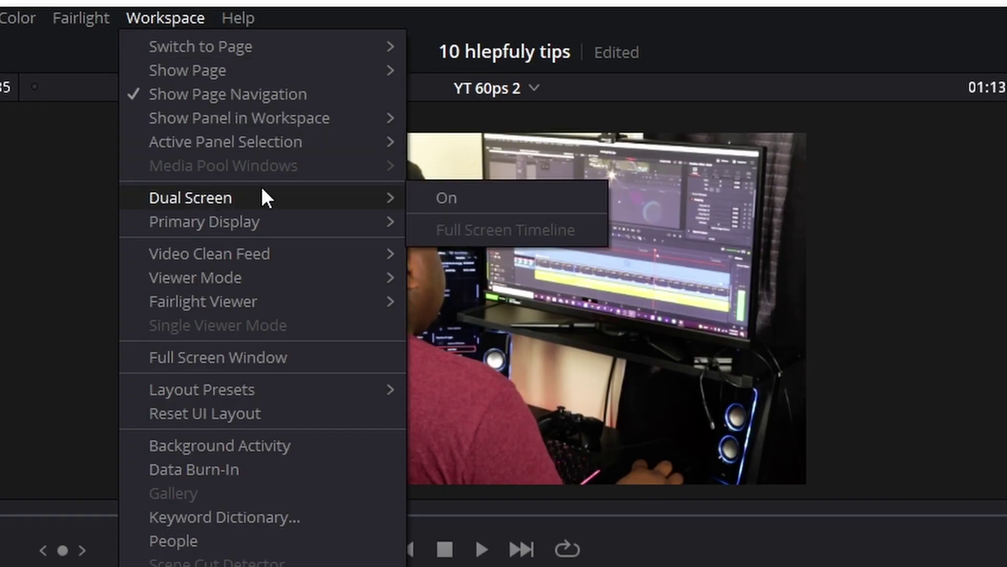
left_click(431, 191)
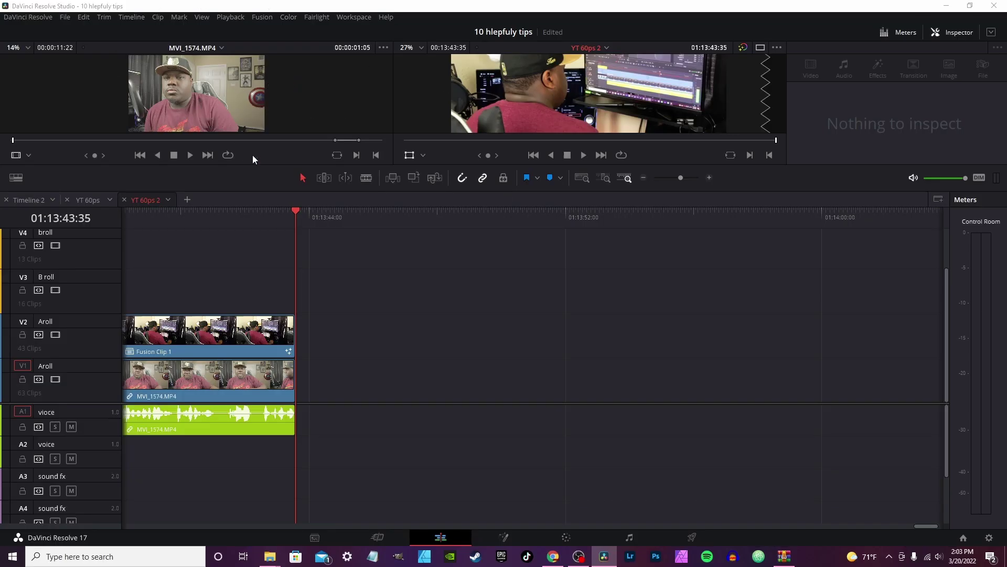
left_click_drag(253, 166, 253, 300)
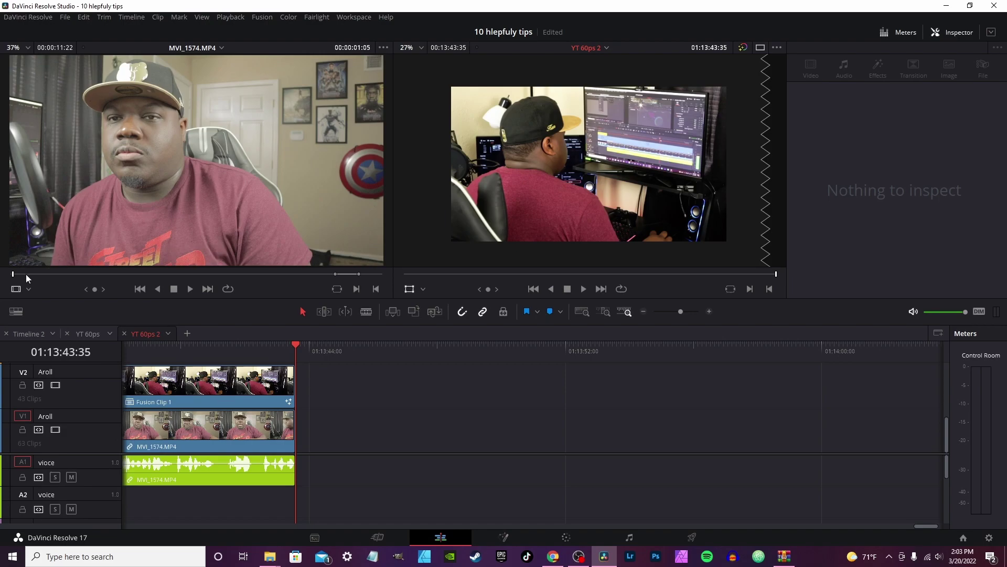
left_click_drag(26, 274, 55, 275)
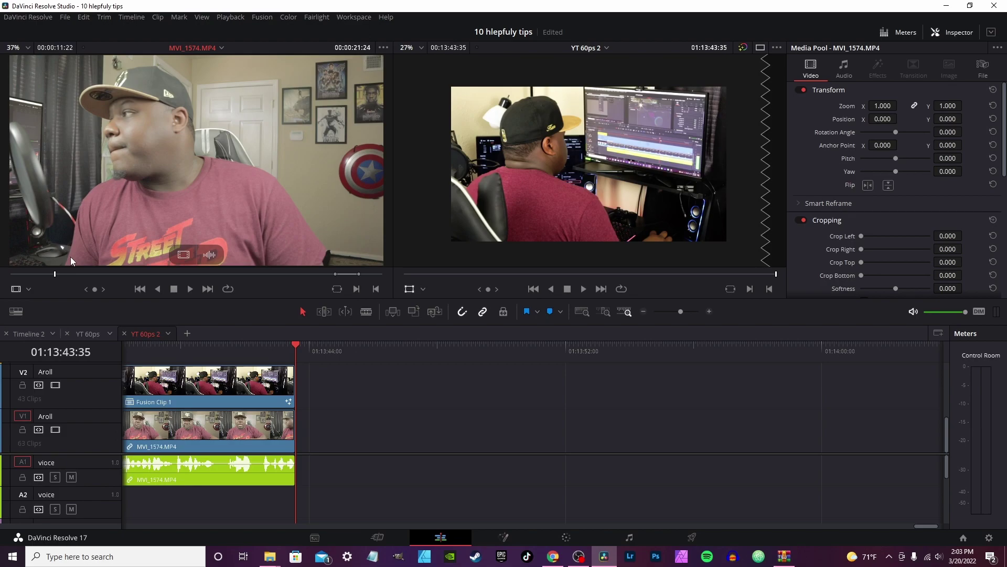
- Turn Dual Screen mode off
left_click(351, 19)
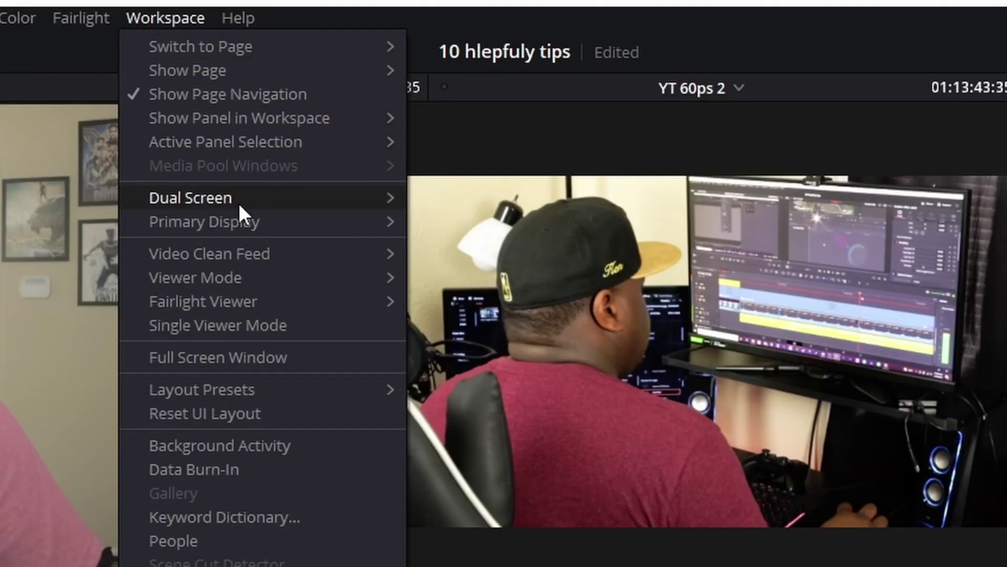
mouse_move(456, 96)
left_click(416, 197)
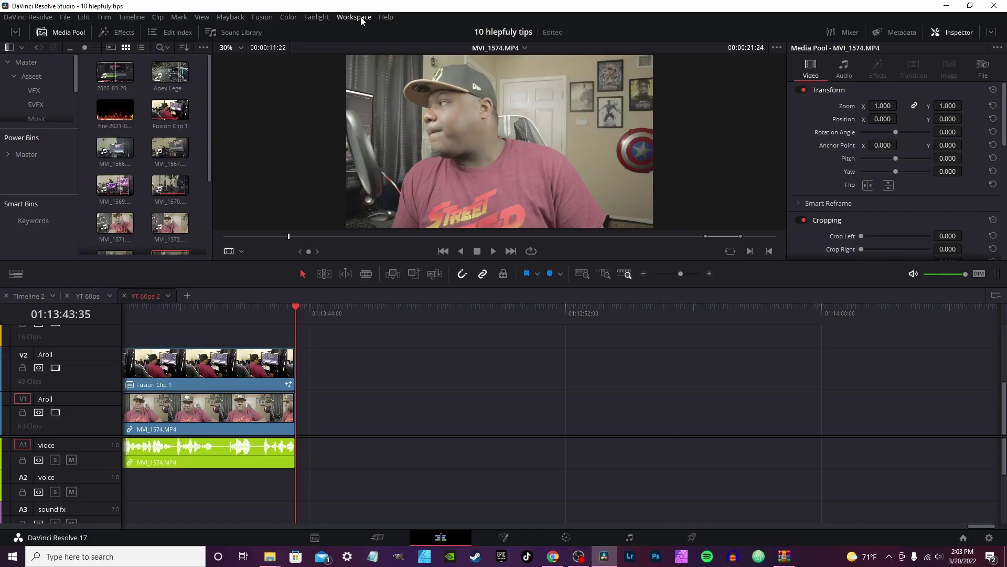
- Set Video Clean Feed to Generic PnP Monitor 2
left_click(354, 18)
mouse_move(369, 120)
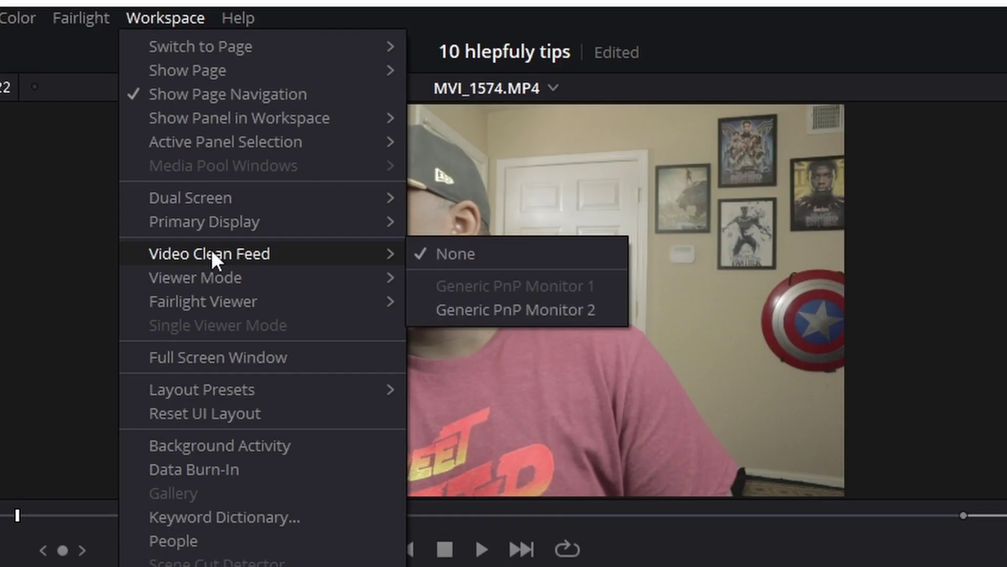
left_click(541, 309)
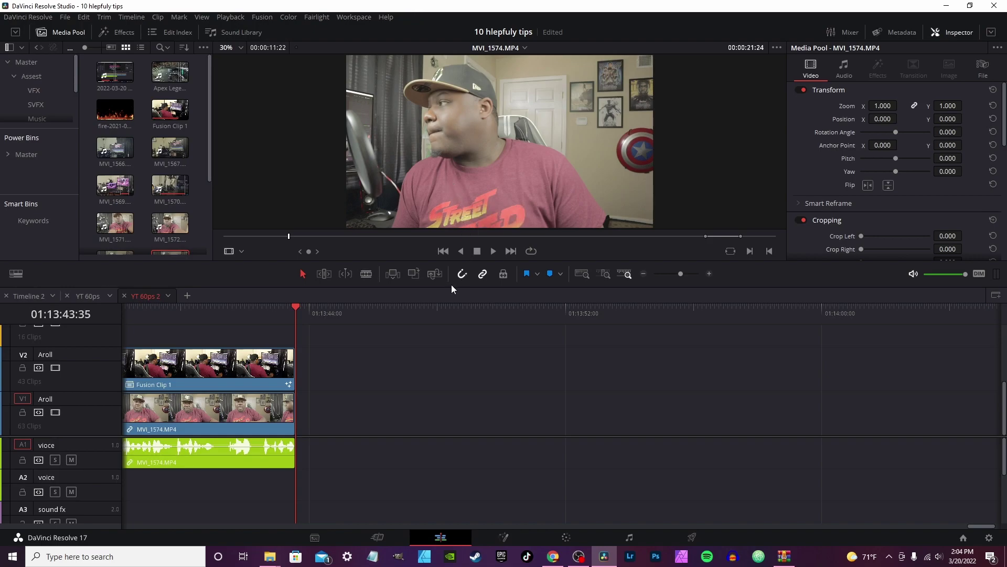
- Shrink the viewers and switch to Full Screen Timeline, showing tracks up to Video 5
left_click_drag(452, 286, 459, 150)
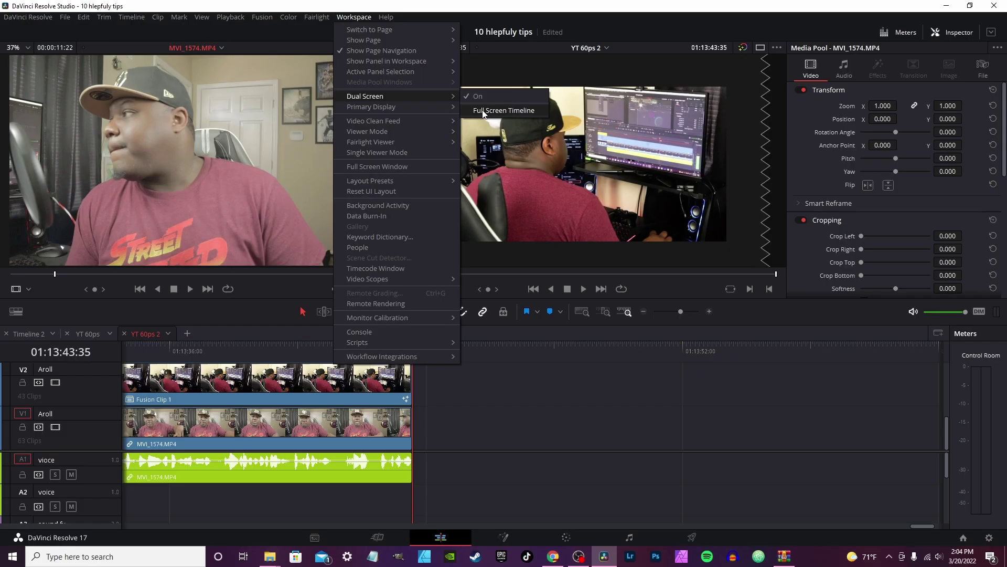
left_click(482, 111)
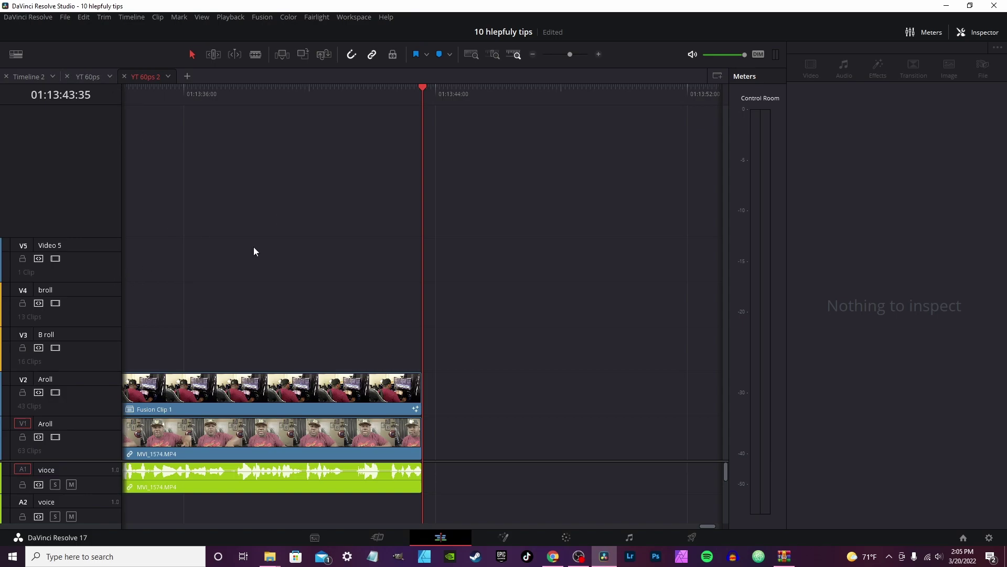
scroll(514, 297, "left", 5)
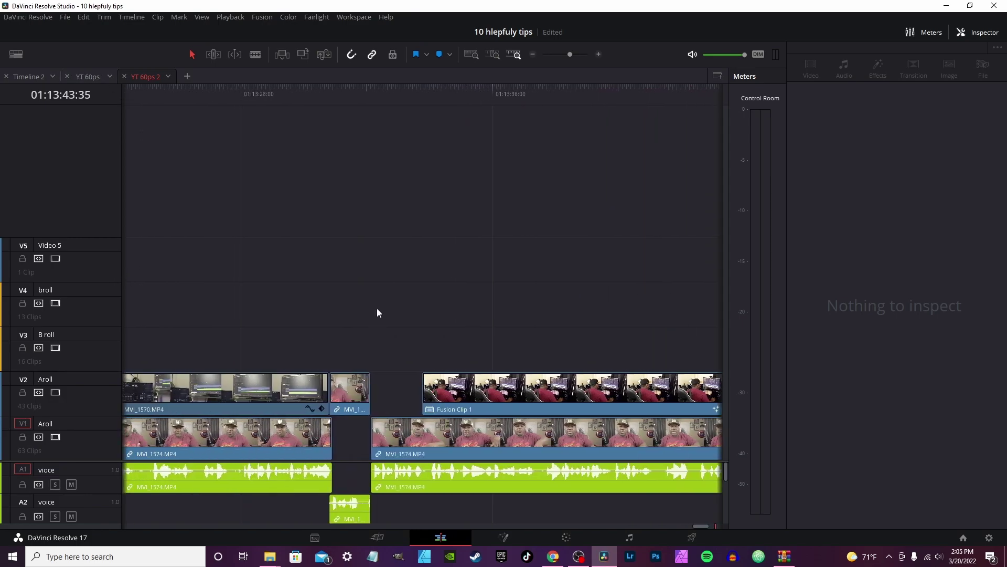